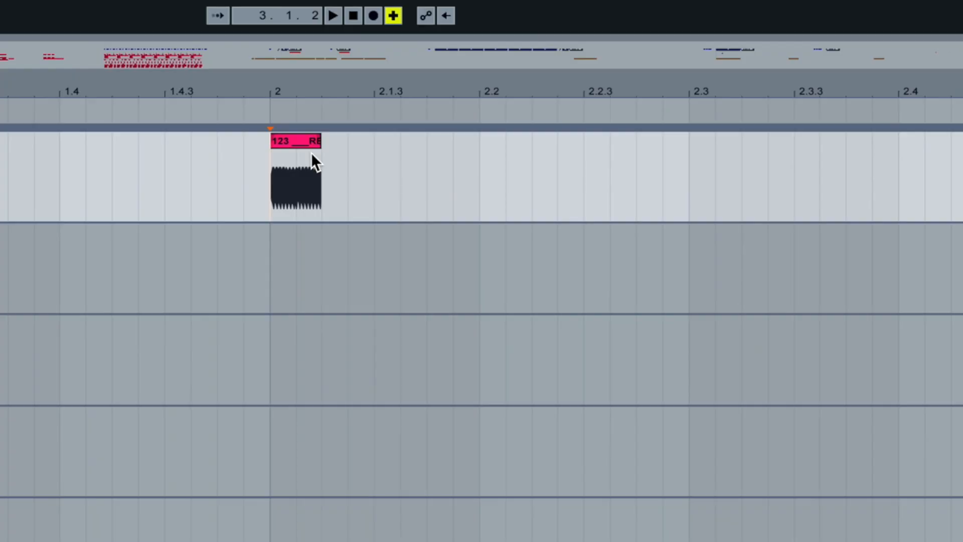
Step: Copy the audio clip at bar 2 to 2.1.3 and 2.1.4, and trim the tail of the 2.1.3 copy
left_click_drag(311, 152, 405, 141)
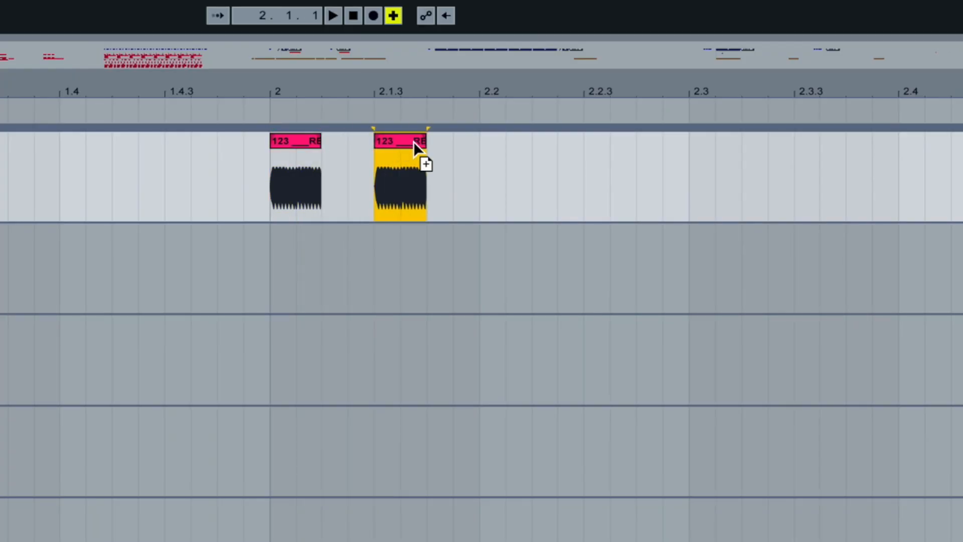
key("ctrl+d")
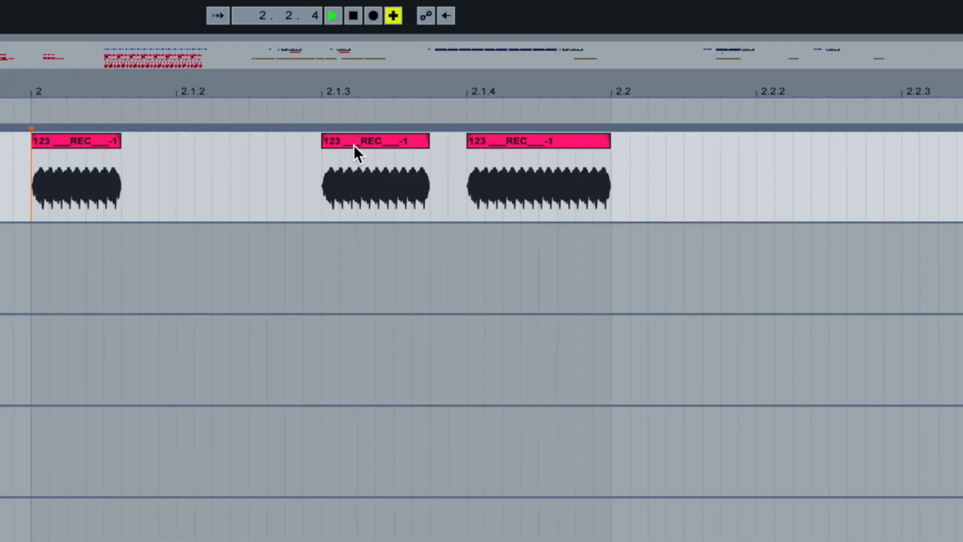
left_click_drag(430, 166, 396, 173)
key("Delete")
Step: Transpose the three clips to 0 st, -2 st and 3 st in order, and play them back
left_click(61, 142)
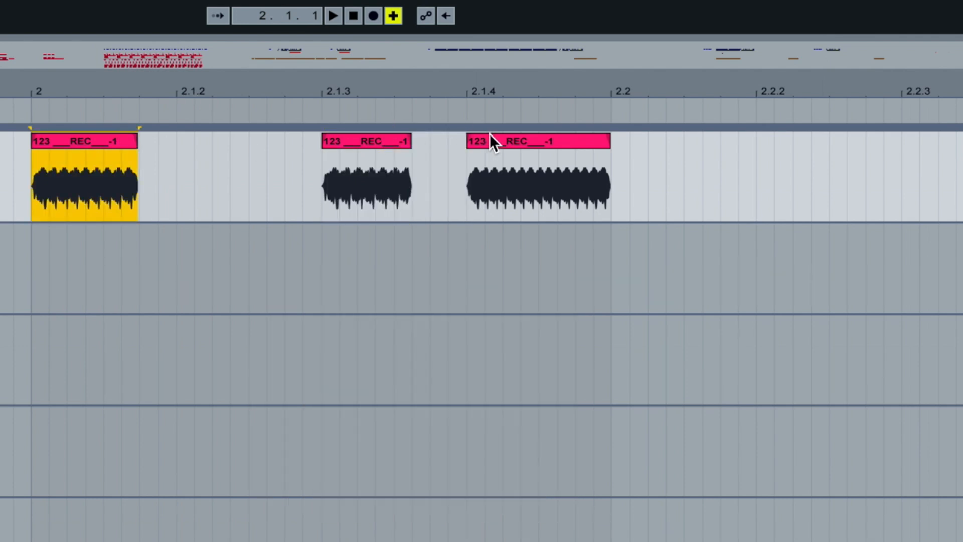
key("space")
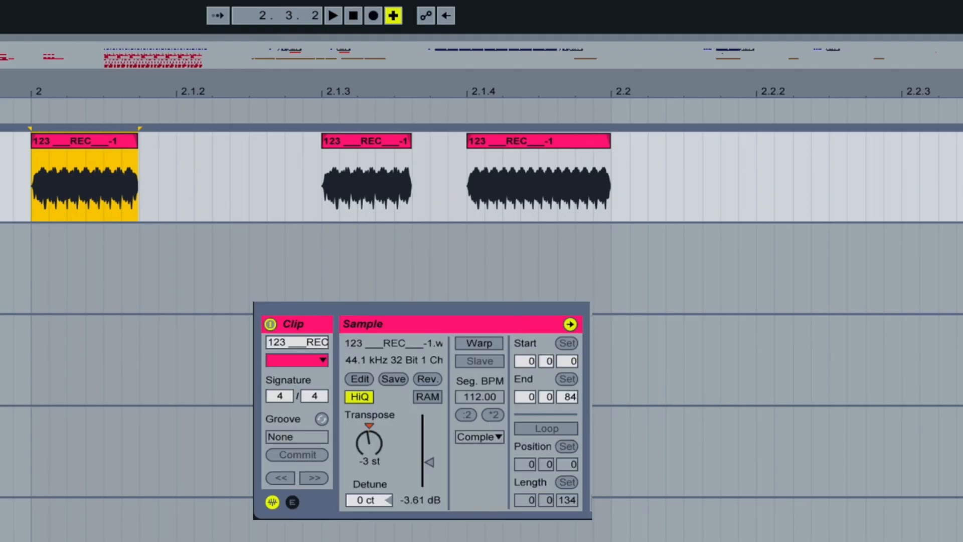
left_click(370, 425)
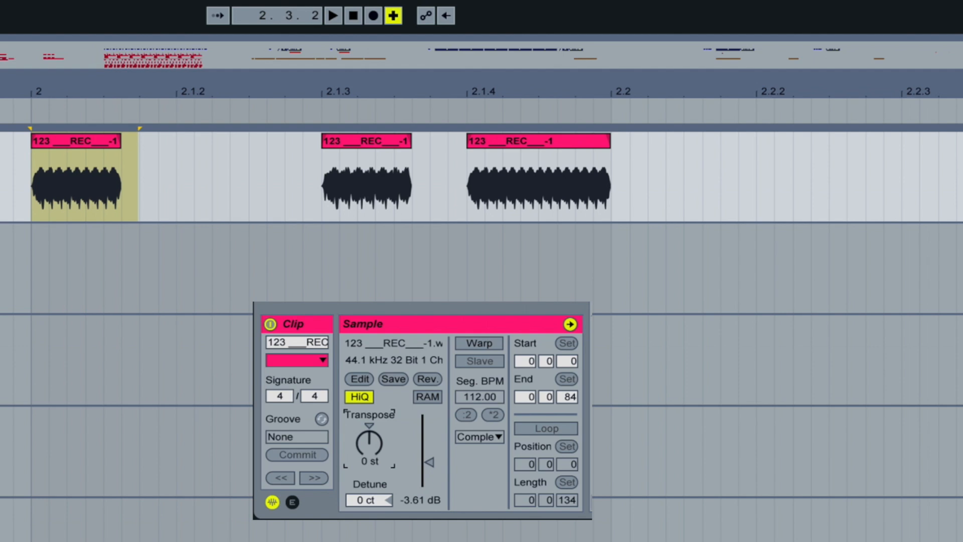
left_click(363, 141)
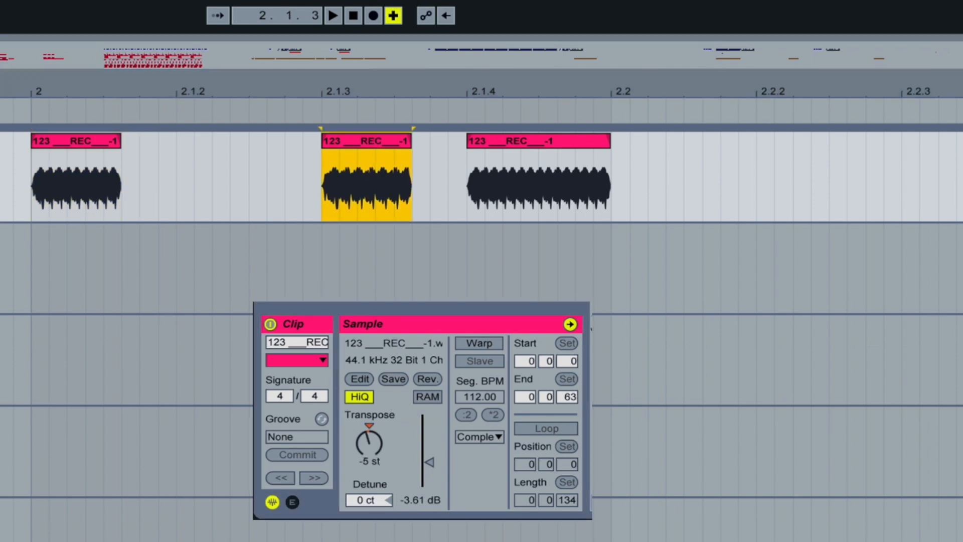
left_click_drag(373, 433, 376, 429)
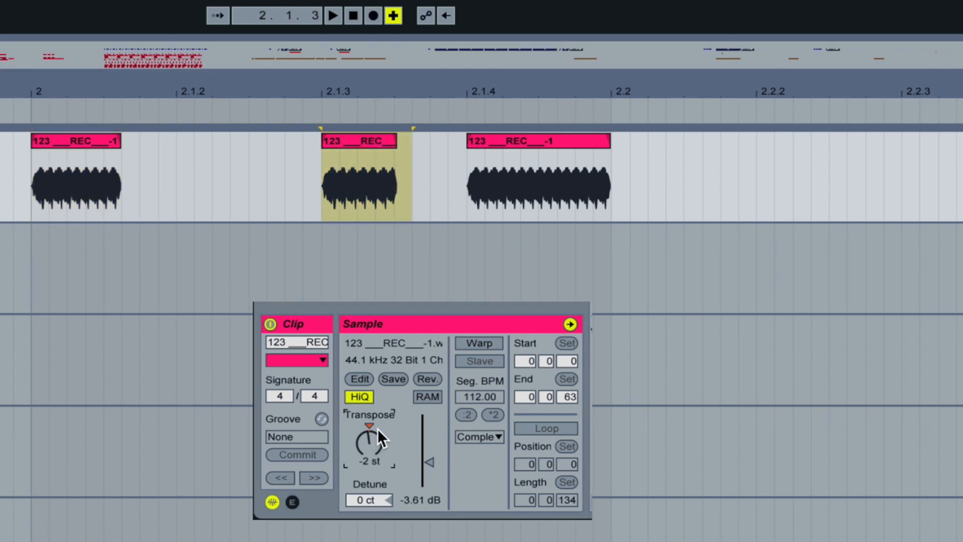
left_click(521, 143)
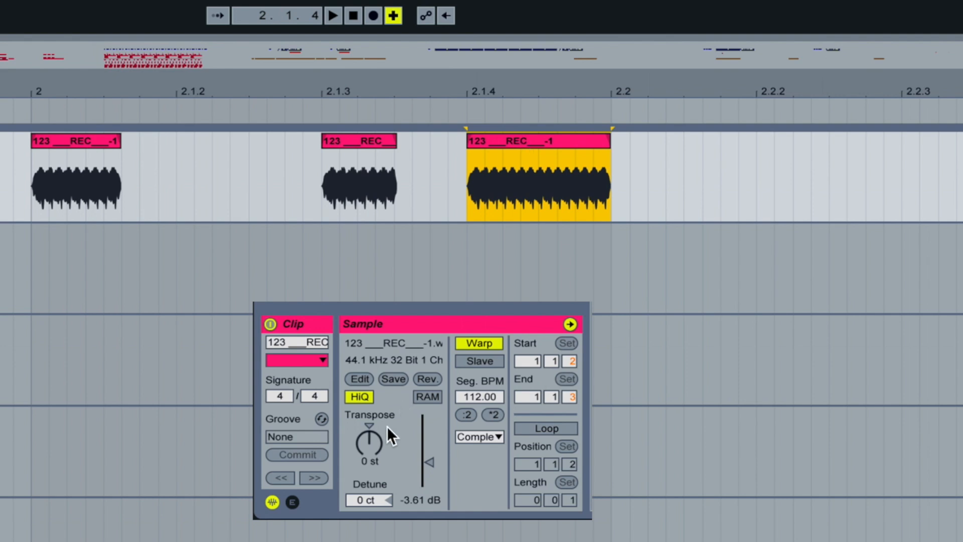
left_click_drag(373, 444, 373, 432)
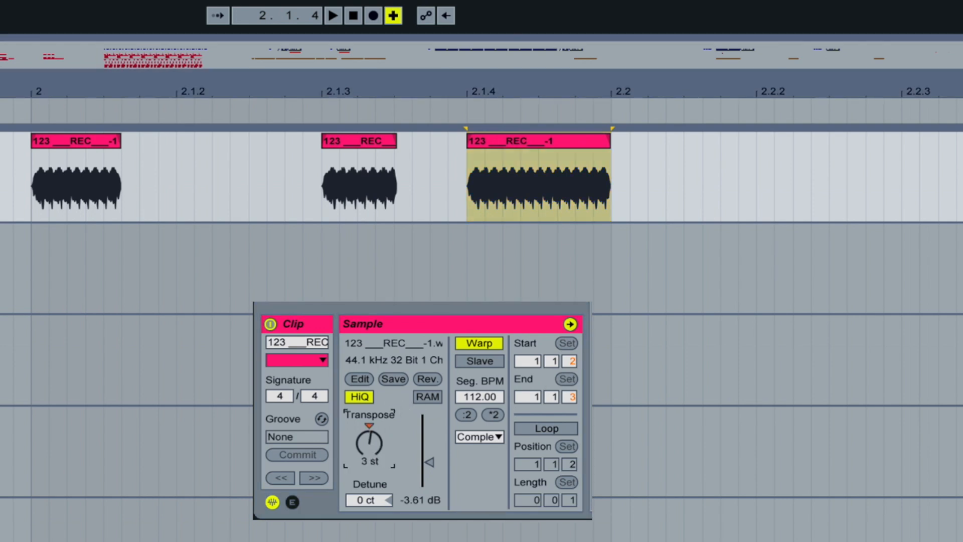
key("space")
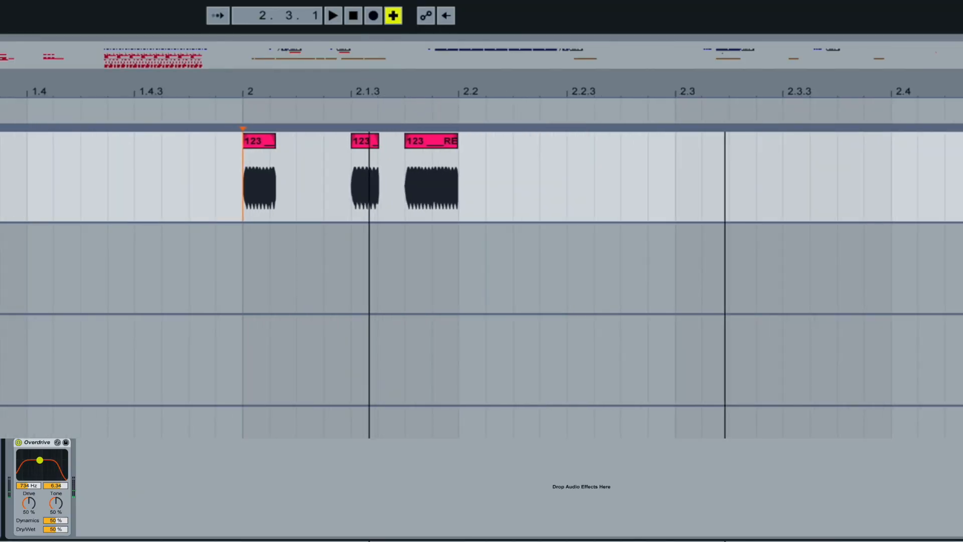
Step: Add a Glue Compressor after the Overdrive, adjust its release and lower its threshold to -28.9 dB
left_click_drag(369, 82, 369, 71)
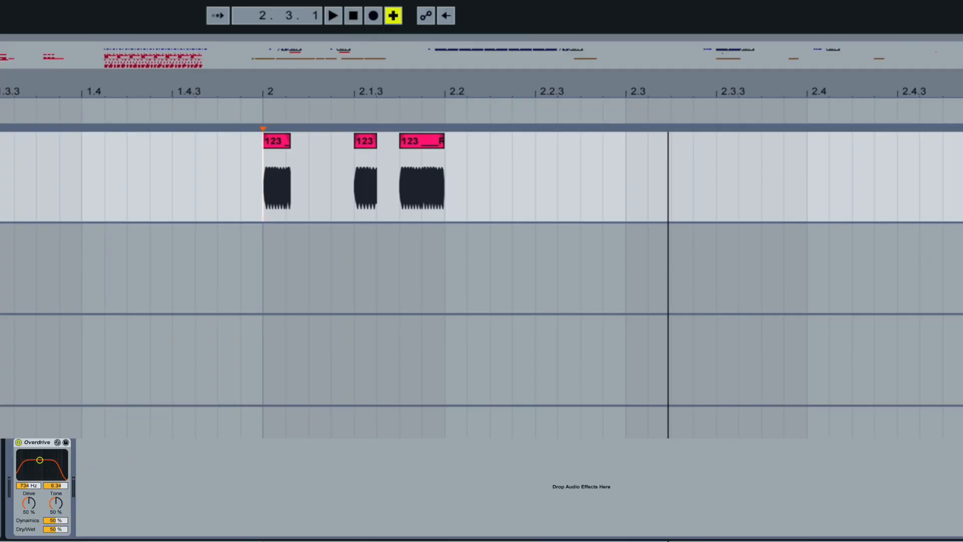
key("Return")
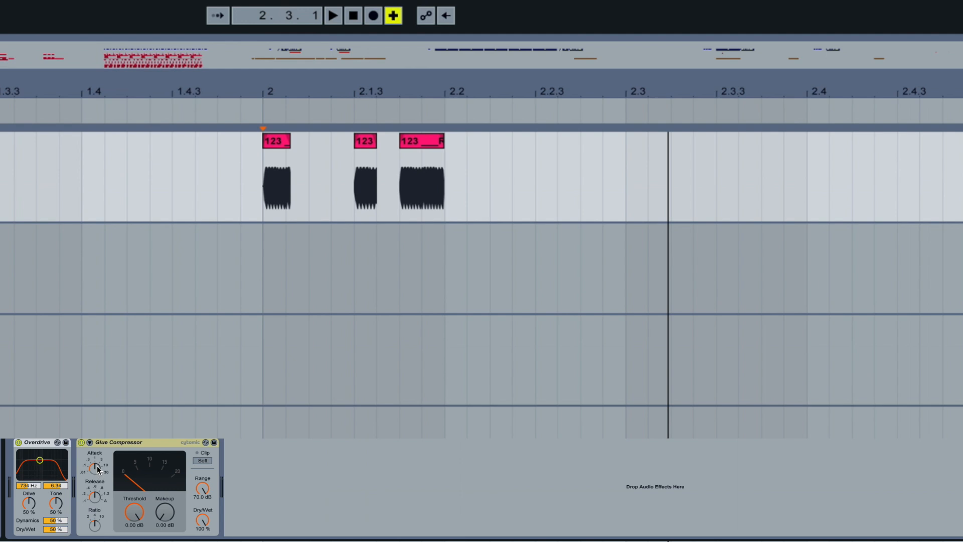
left_click_drag(95, 496, 94, 502)
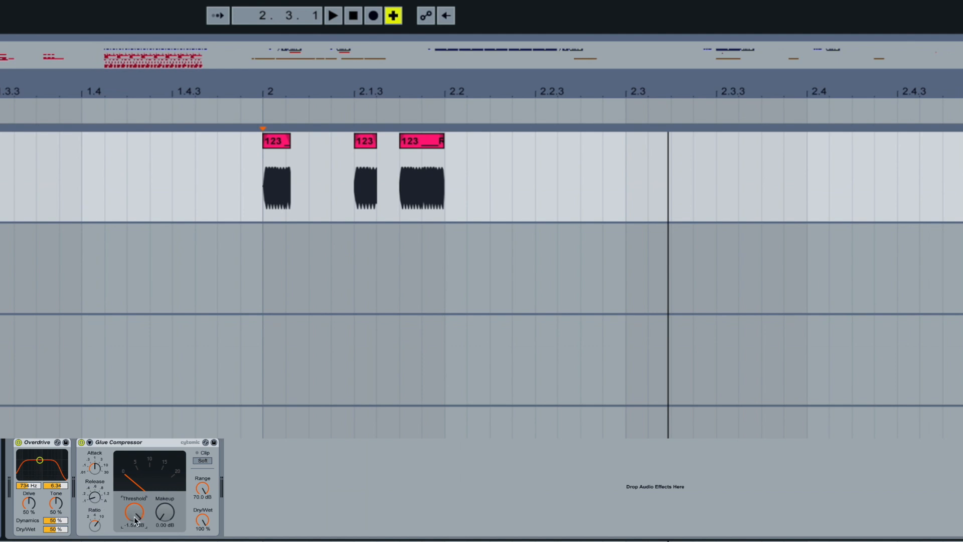
left_click_drag(134, 512, 134, 515)
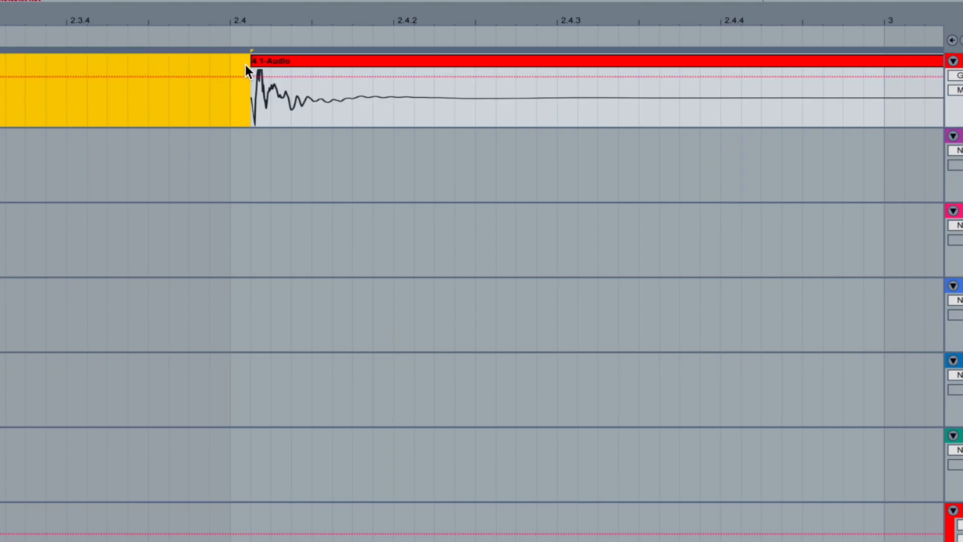
Step: Delete the silent clip at 2.3 and move the two short hit clips to bar 2 on the second and third tracks
left_click(277, 63)
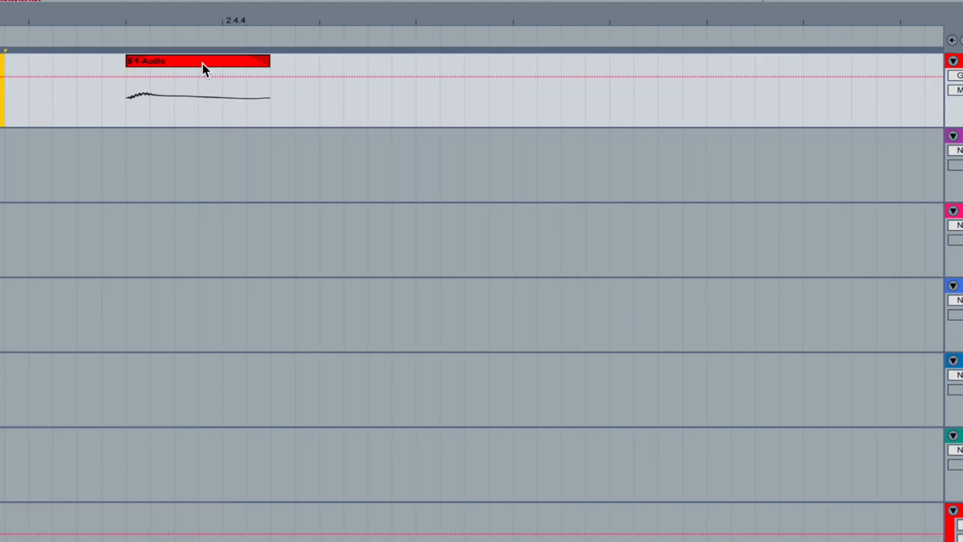
left_click(188, 64)
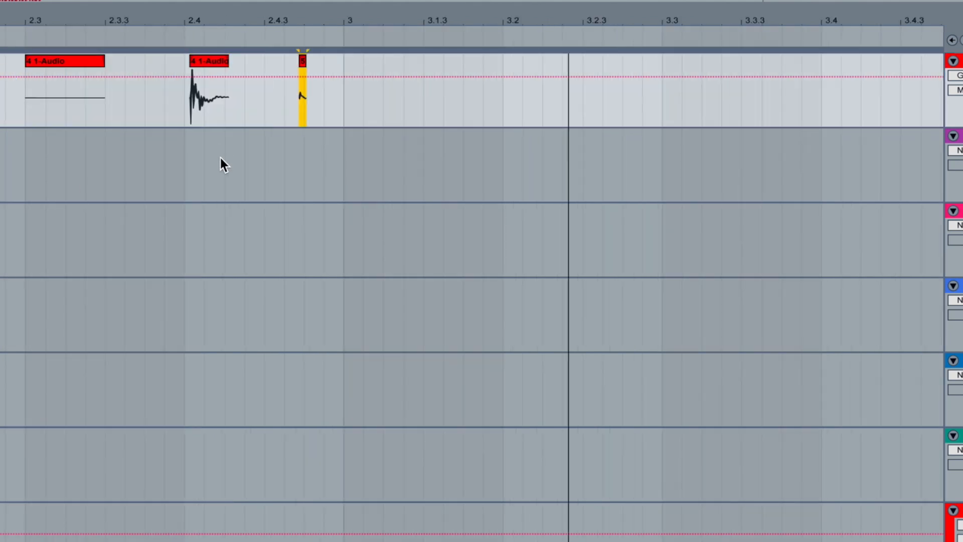
left_click(86, 62)
scroll(126, 73, "left", 4)
key("Delete")
left_click_drag(421, 62, 90, 165)
left_click_drag(669, 61, 76, 271)
key("space")
Step: Duplicate both hit clips to 2.1.3 and 2.1.4 to match the first track's rhythm, and audition the layers
scroll(245, 175, "left", 4)
left_click_drag(246, 174, 323, 226)
key("super+d")
key("super+d")
left_click_drag(426, 136, 386, 136)
left_click(230, 157)
key("space")
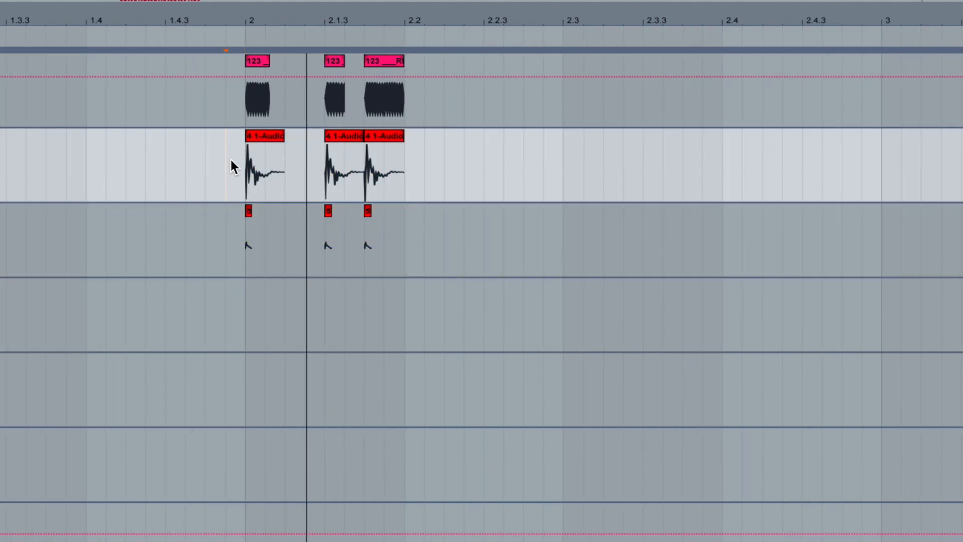
key("space")
Step: Trim off the second half of each of the three clips on the second track and play the result
scroll(285, 131, "up", 5)
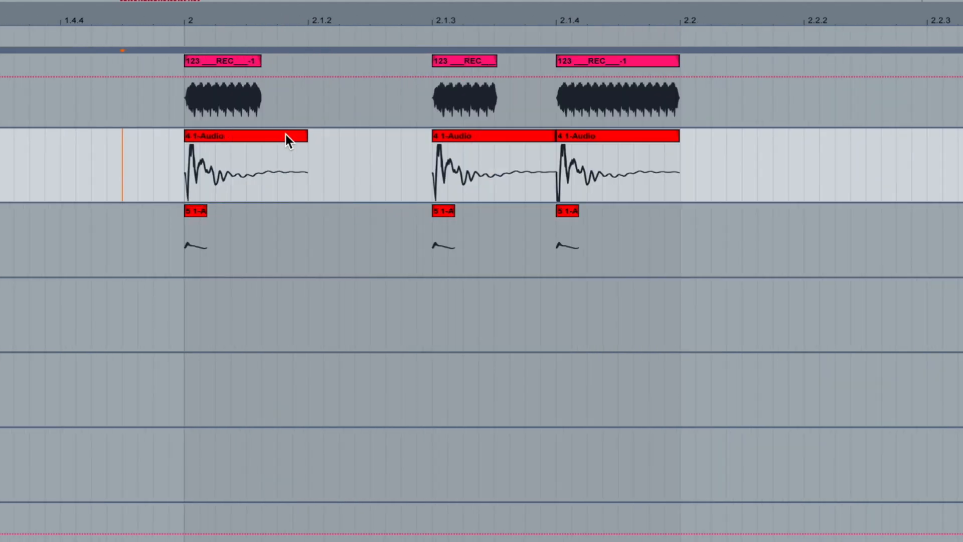
left_click(284, 135)
left_click_drag(248, 168, 307, 171)
key("Delete")
left_click_drag(493, 173, 557, 175)
key("Delete")
left_click_drag(617, 175, 679, 175)
key("Delete")
left_click(157, 163)
key("space")
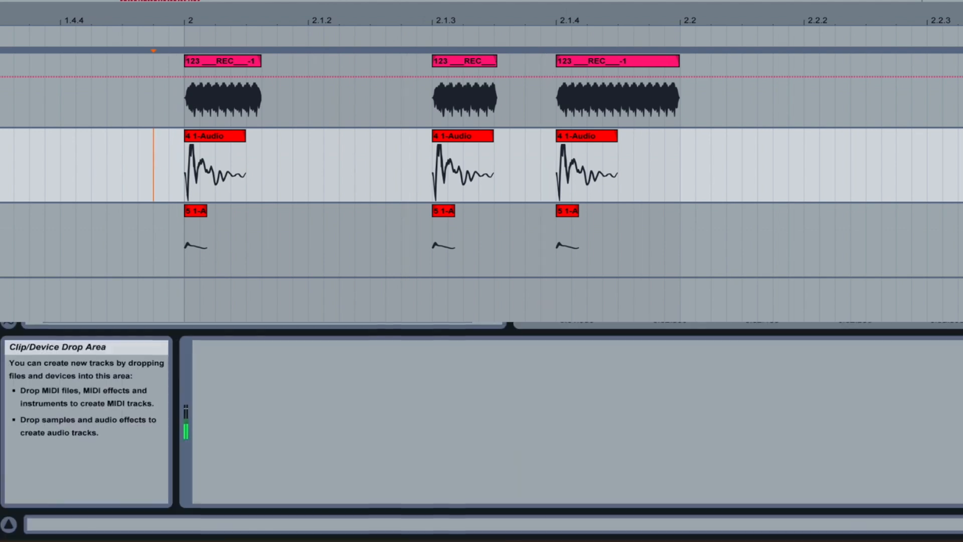
Step: Add an EQ Eight to the second track and loop playback from 2 to 2.2
left_click(0, 90)
left_click_drag(281, 210, 540, 419)
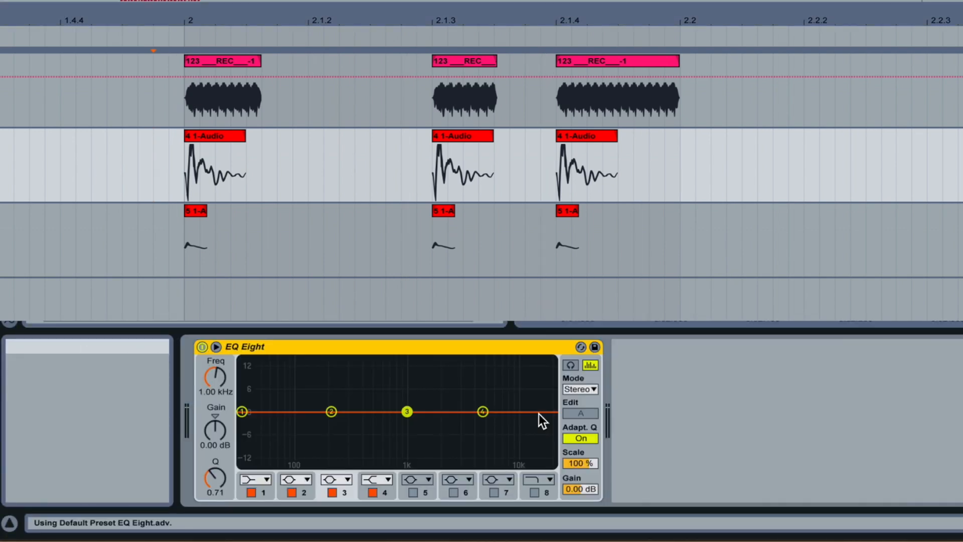
key("space")
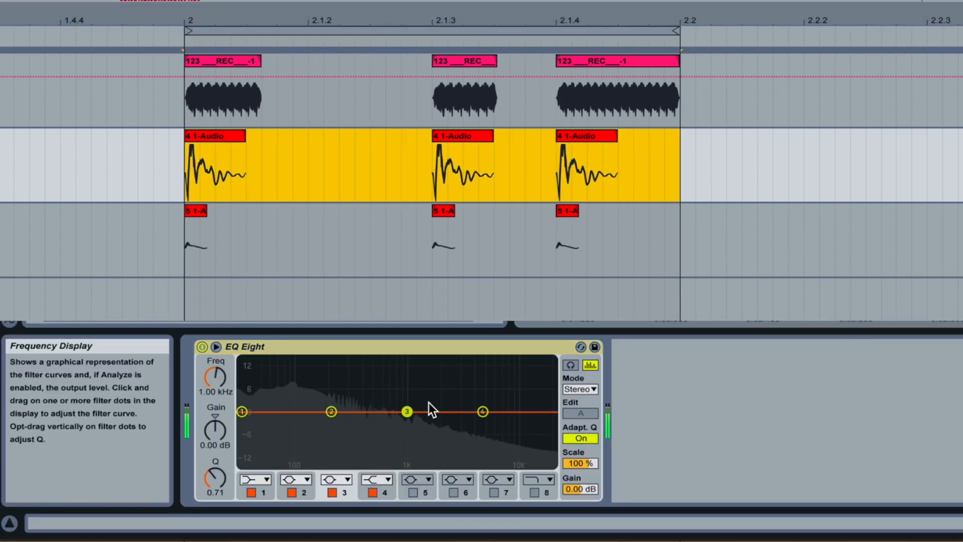
Step: Cut EQ band 2 by 14.3 dB at 158 Hz, lower bands 3 and 4, and enable band 8 as a high cut at 3.35 kHz
left_click_drag(332, 412, 322, 460)
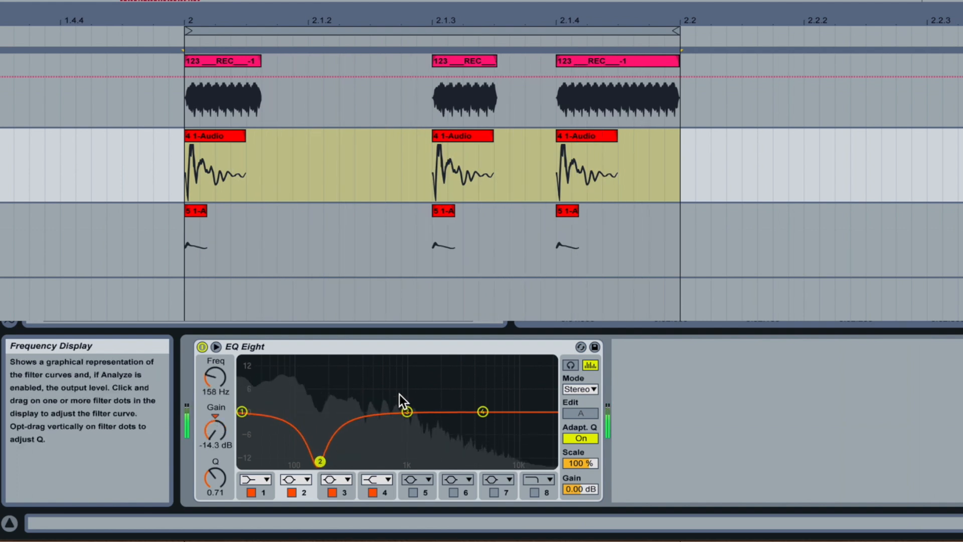
left_click_drag(407, 411, 384, 428)
left_click(480, 413)
left_click_drag(474, 412, 338, 432)
left_click(480, 437)
left_click_drag(480, 436, 461, 440)
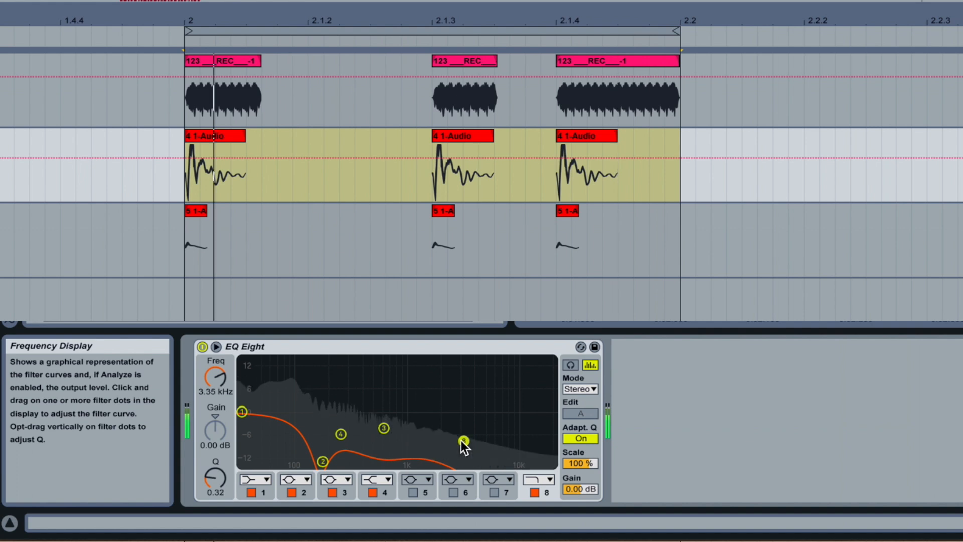
Step: Deepen EQ band 2 to -15.0 dB at a lower frequency, and make band 1 a low cut with more resonance
left_click(323, 458)
left_click_drag(323, 459, 320, 463)
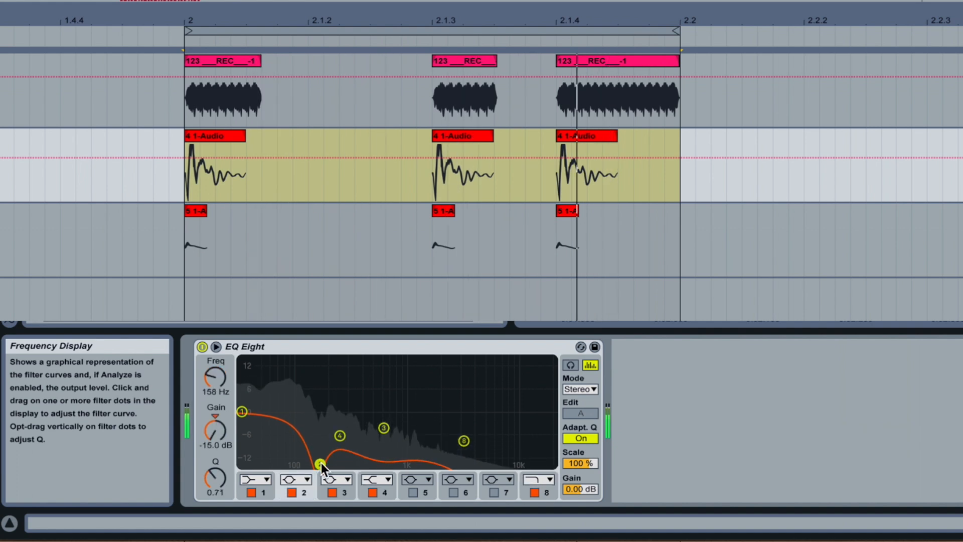
mouse_move(206, 475)
left_mouse_down()
mouse_move(209, 462)
mouse_move(209, 477)
left_mouse_up()
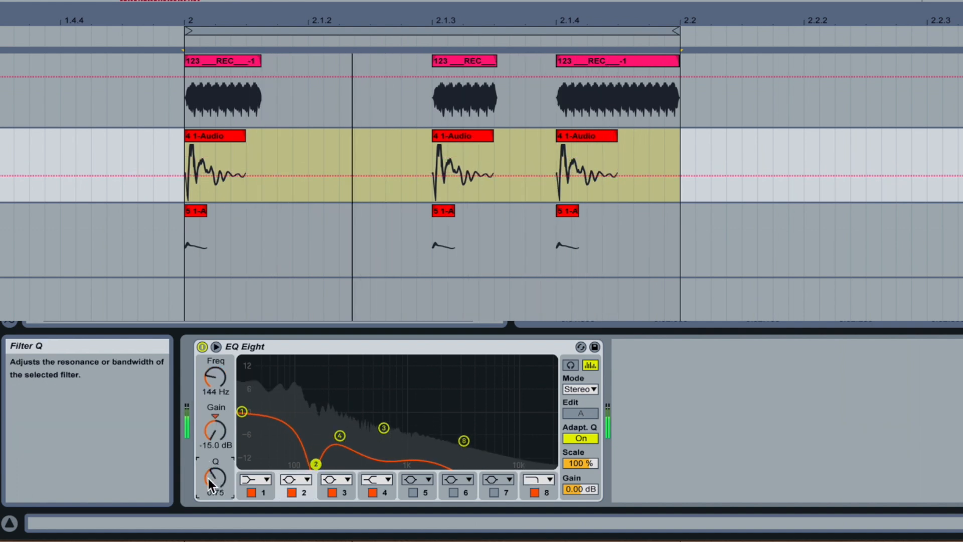
left_click_drag(310, 463, 306, 465)
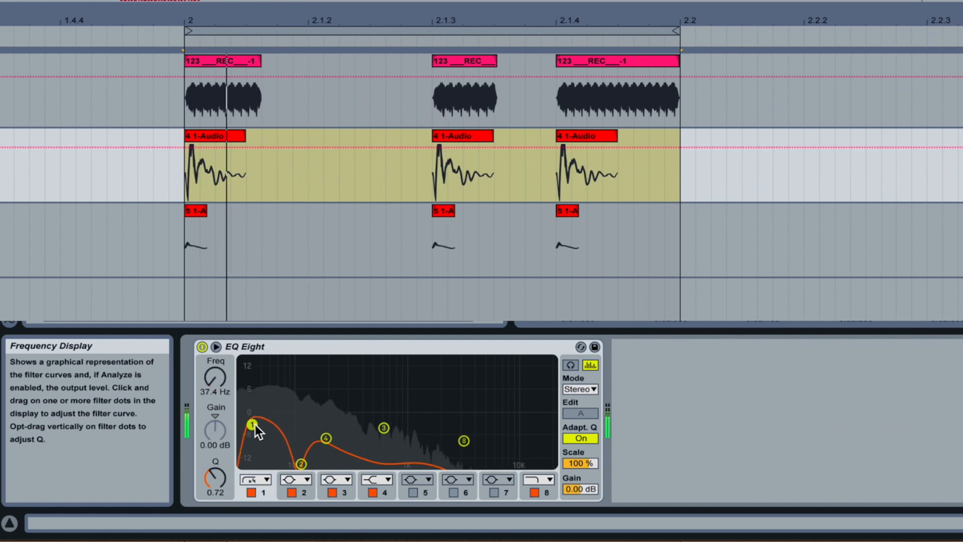
left_click_drag(255, 424, 282, 383)
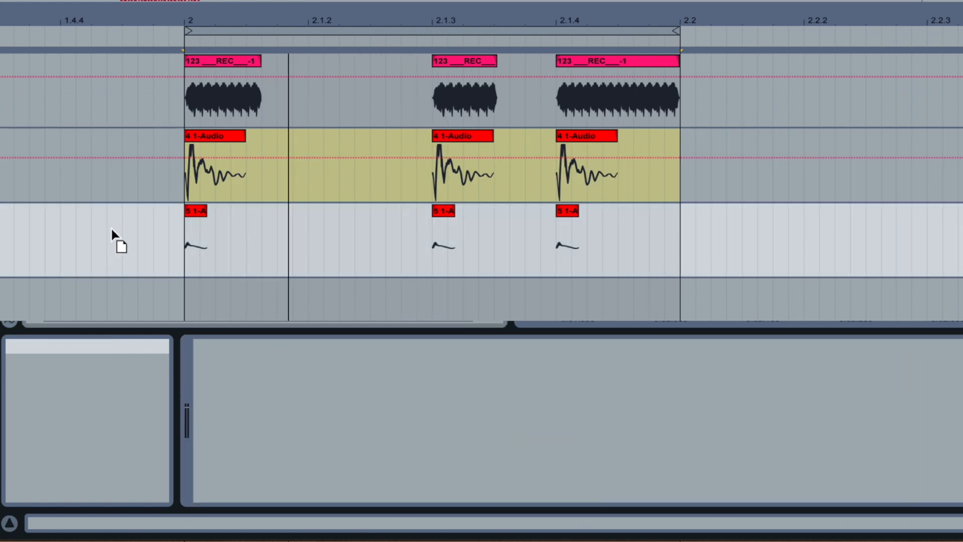
Step: Add an Overdrive to the third track and set its filter to 639 Hz with a bandwidth of 7.41
left_click_drag(111, 228, 112, 228)
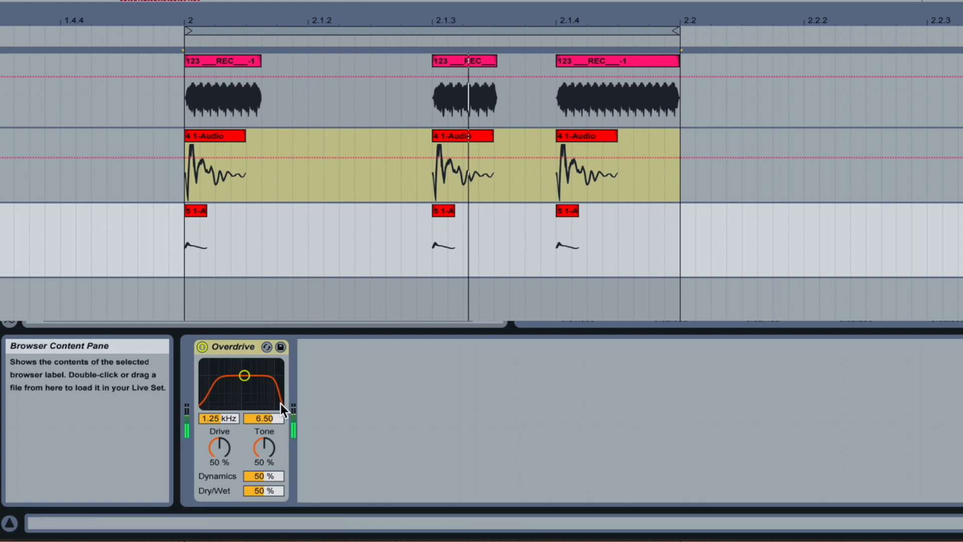
left_click_drag(225, 375, 232, 372)
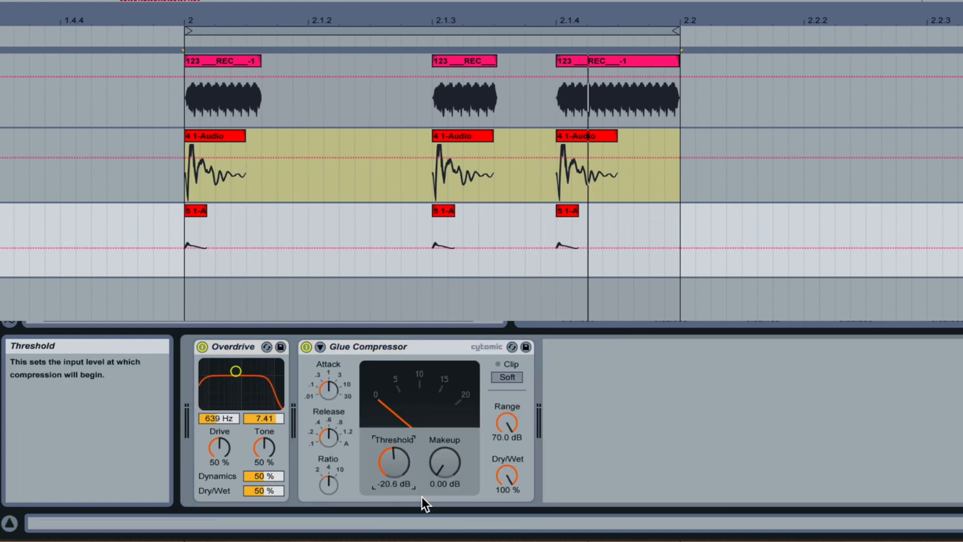
Step: Add a Glue Compressor with a -20.6 dB threshold and 13.3 dB makeup, shortening its attack and release and raising its ratio
left_click_drag(441, 463, 441, 400)
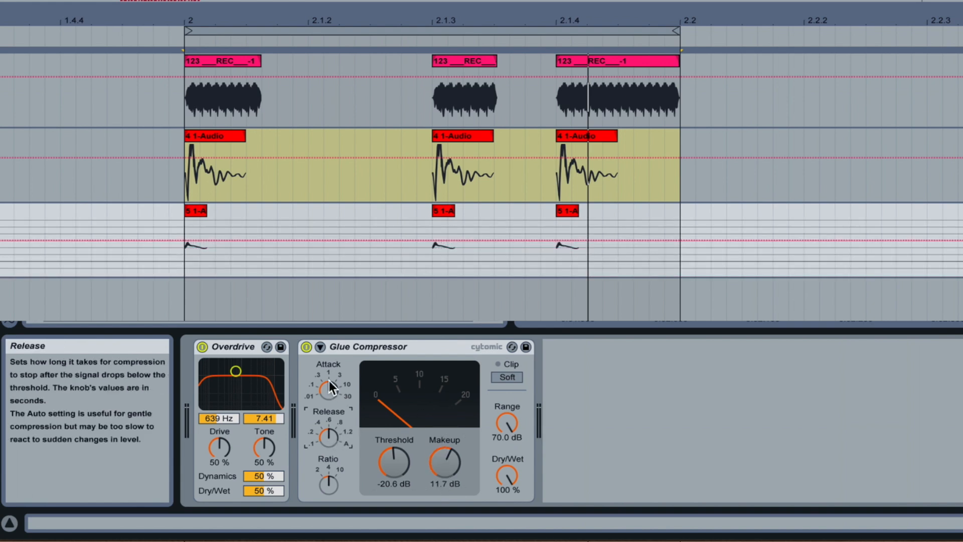
left_click_drag(332, 416, 332, 464)
left_click_drag(332, 387, 333, 446)
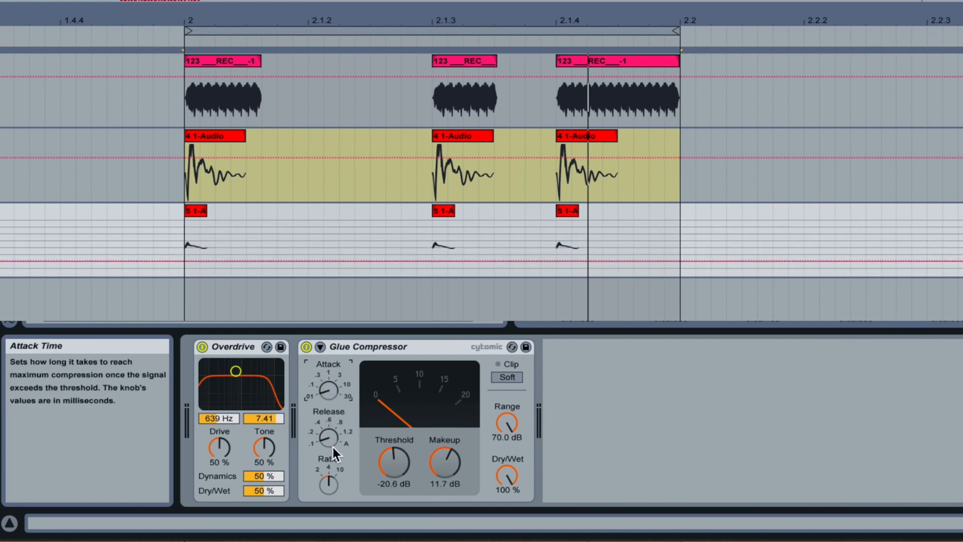
left_click_drag(330, 491, 335, 449)
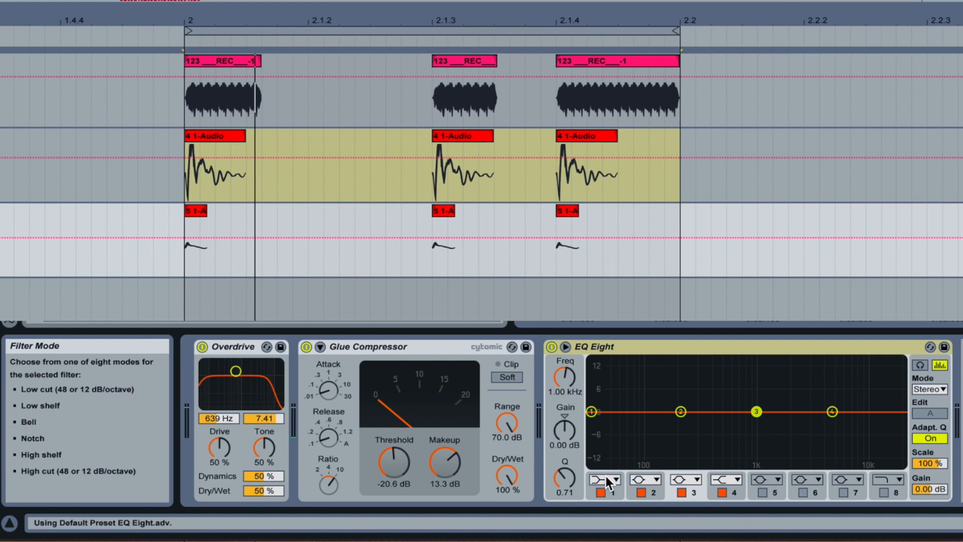
Step: Add an EQ Eight after the compressor, with band 1 as a low cut and band 3 boosted 8.06 dB at 949 Hz
left_click(606, 476)
left_click(606, 381)
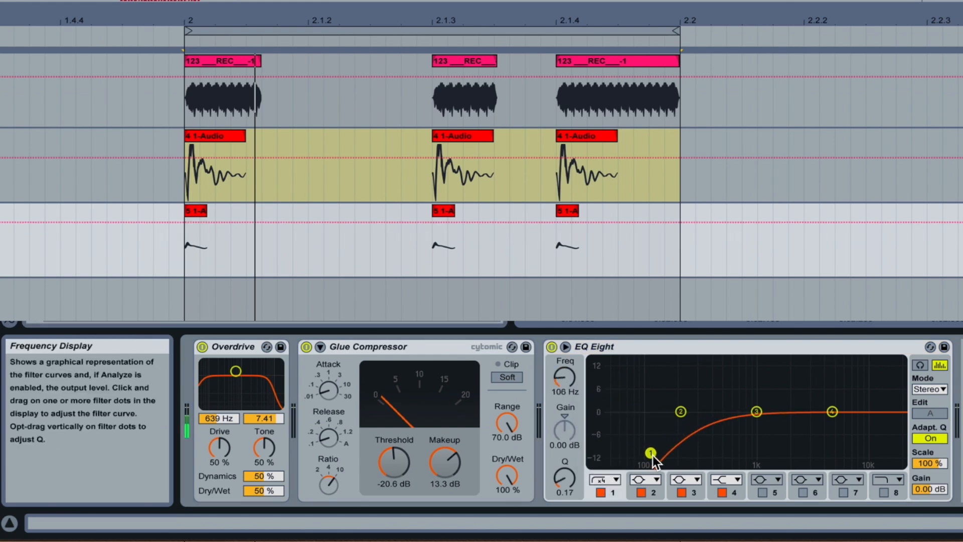
left_click_drag(652, 454, 680, 450)
left_click_drag(756, 411, 755, 384)
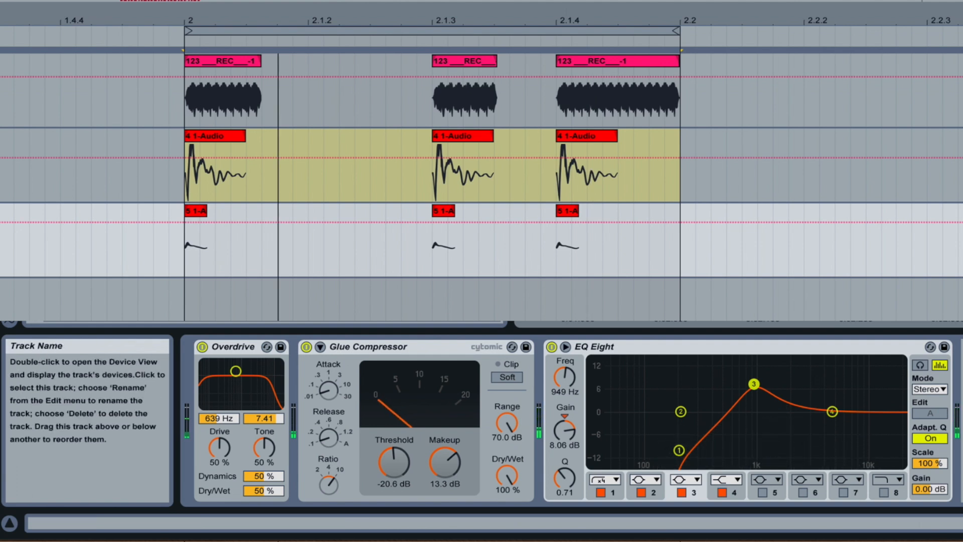
Step: Add an EQ Eight to the first track, cutting band 3 to -9.55 dB at 3.29 kHz and boosting band 2 by 4.59 dB at 483 Hz
left_click(176, 99)
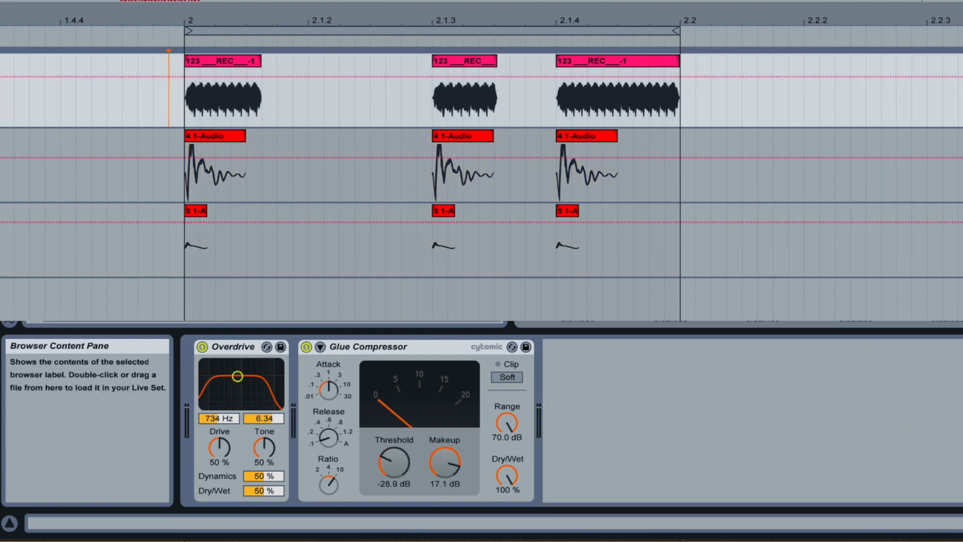
double_click(1, 201)
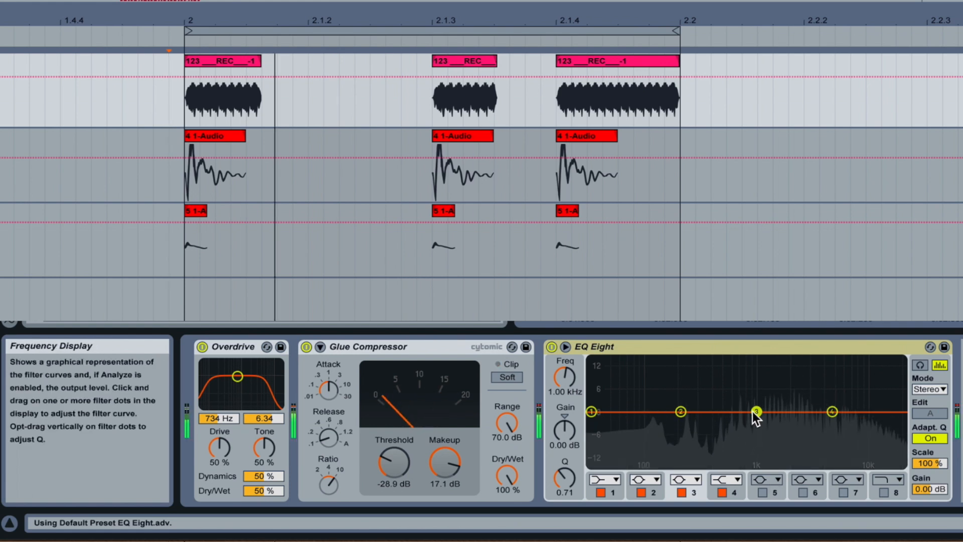
left_click_drag(754, 412, 800, 408)
left_click_drag(560, 477, 589, 439)
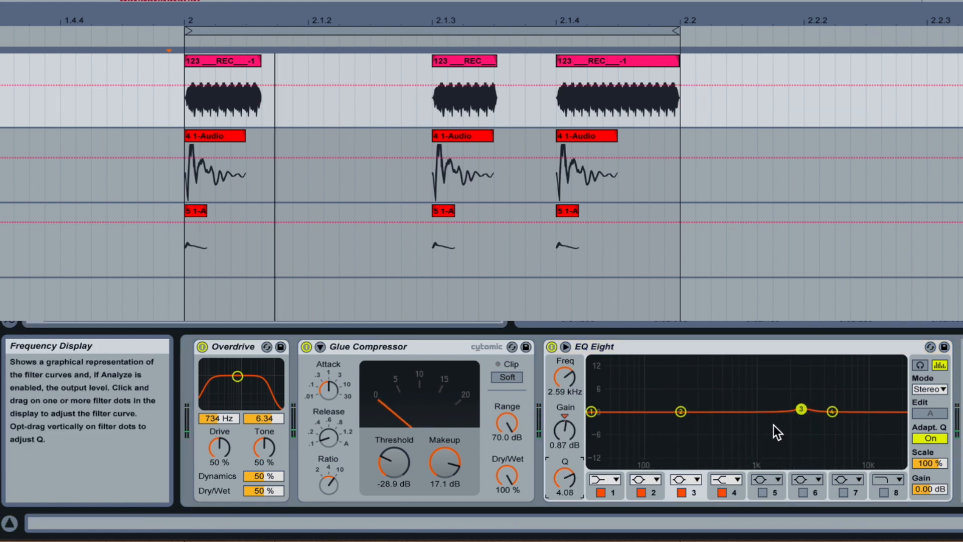
left_click_drag(820, 436, 814, 448)
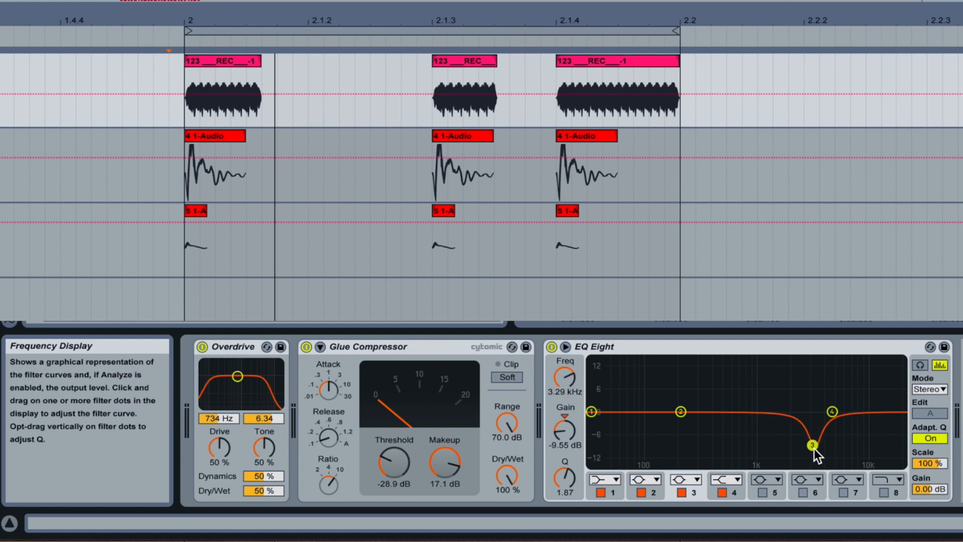
key("space")
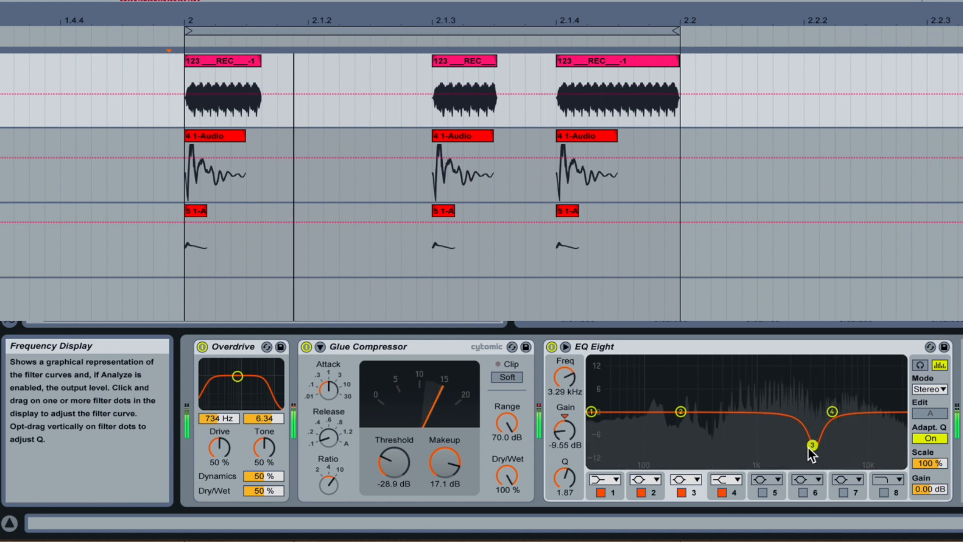
left_click_drag(681, 411, 713, 386)
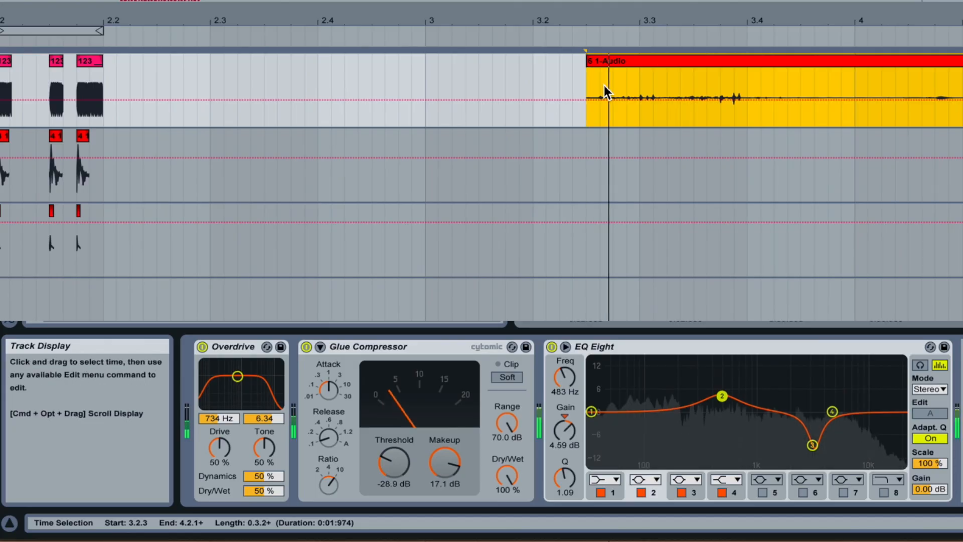
Step: Play the new recording after the hits on the first track and trim it to a very short slice around 3.2.3
key("space")
left_click_drag(962, 62, 551, 80)
key("space")
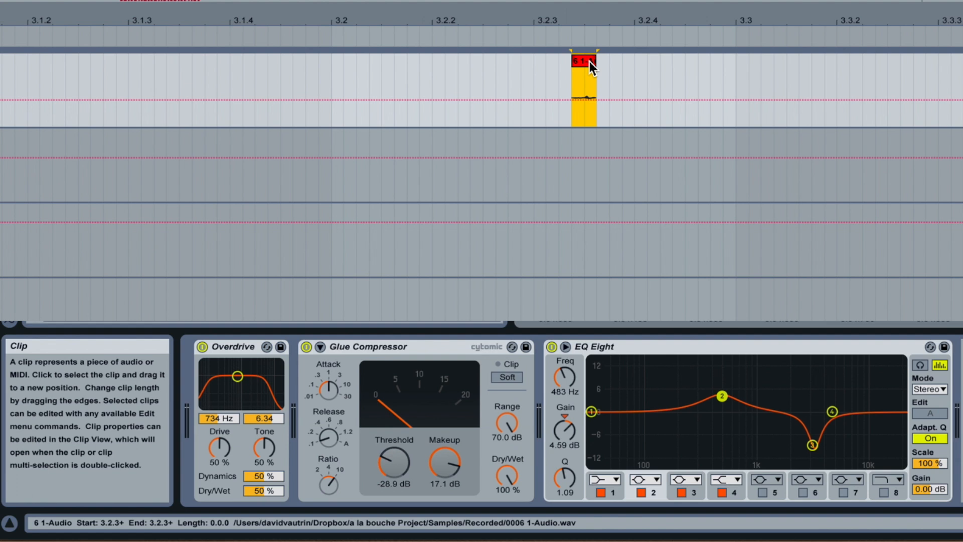
Step: Duplicate the short slice eight times to form a continuous row on the first track
key("super+d")
key("super+d")
key("super+d")
key("super+d")
key("super+d")
key("super+d")
key("super+d")
key("super+d")
Step: Halve the first slice and duplicate the half-length piece nine times over the start of the row
left_click(573, 77)
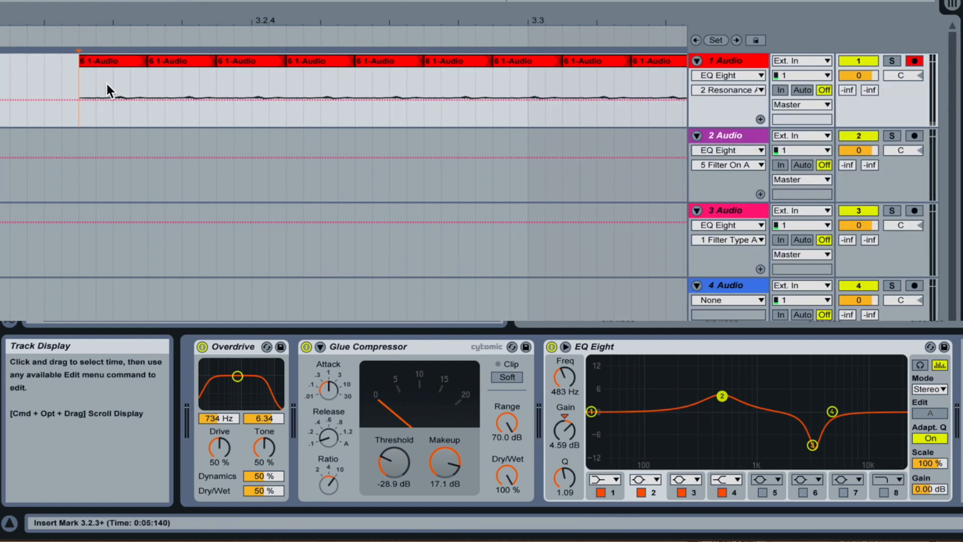
left_click_drag(106, 83, 140, 74)
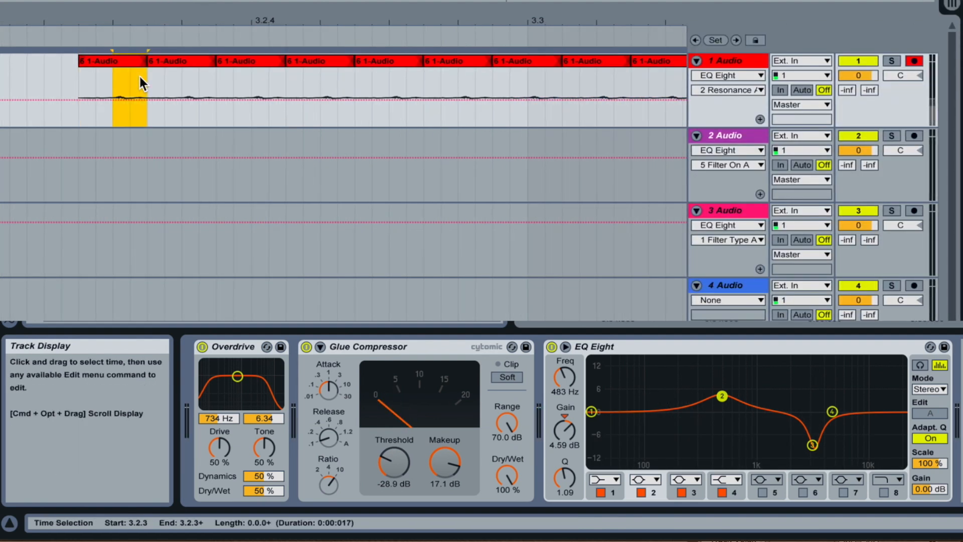
left_click(104, 62)
key("super+d")
key("super+d")
key("super+d")
key("super+d")
key("super+d")
key("super+d")
key("super+d")
key("super+d")
key("super+d")
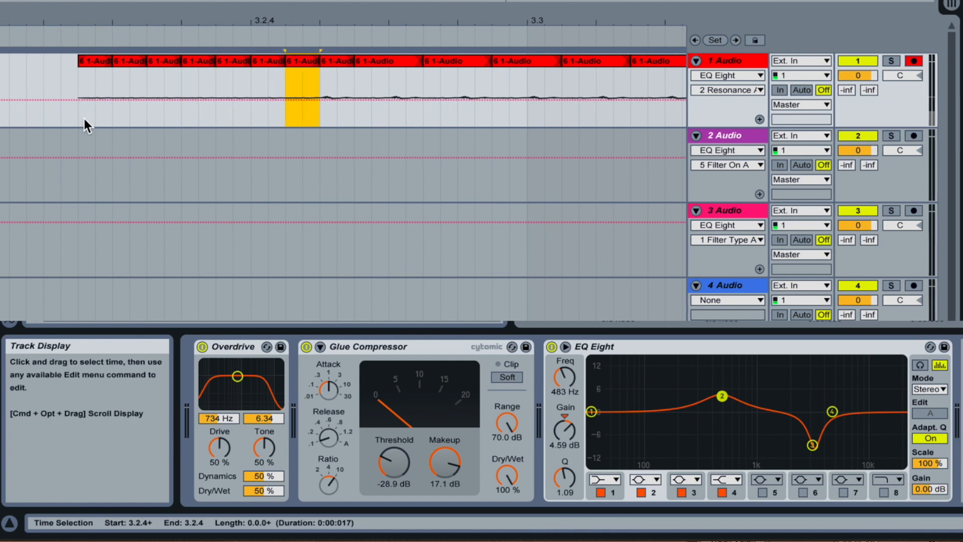
Step: Raise the clip volume of all the slices and move them to the fourth track so that they end at bar 2
left_click(80, 113)
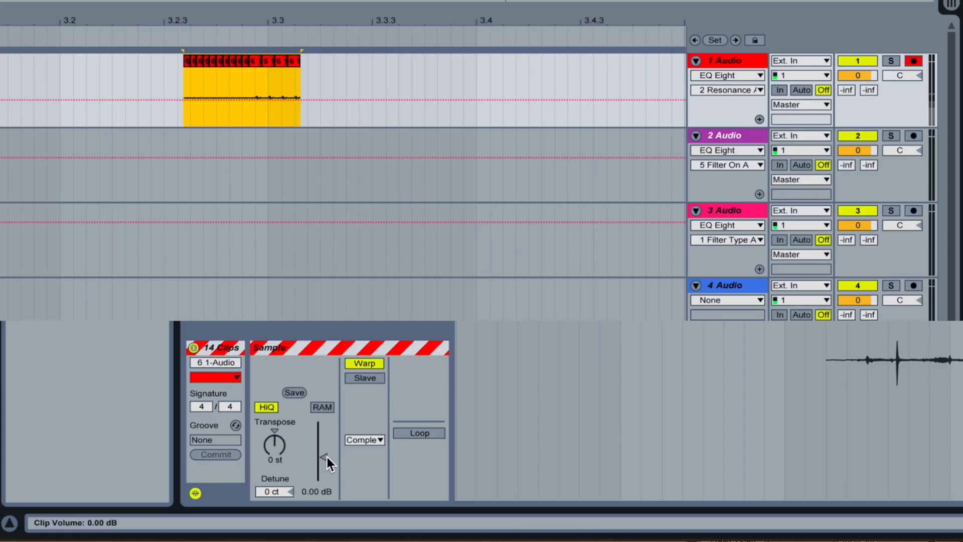
left_click_drag(327, 457, 339, 425)
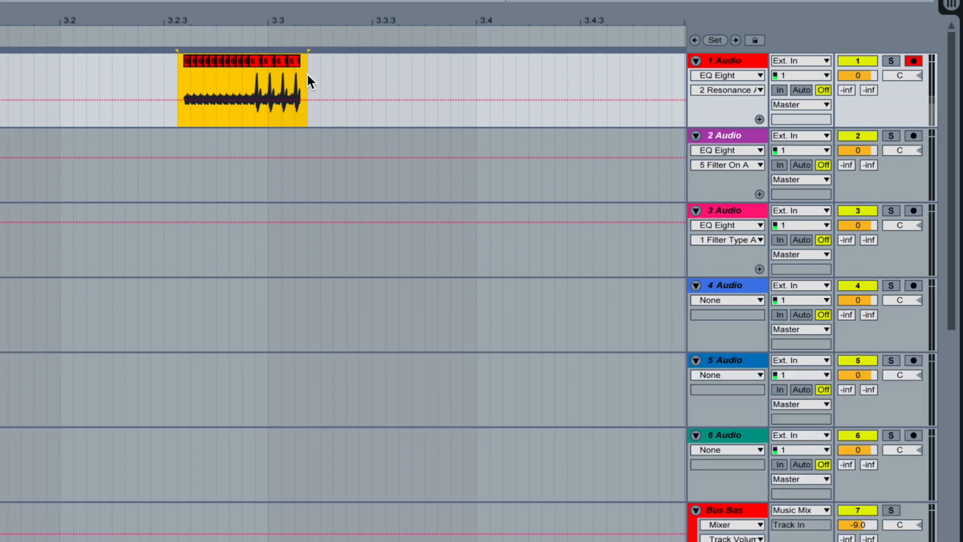
key("Delete")
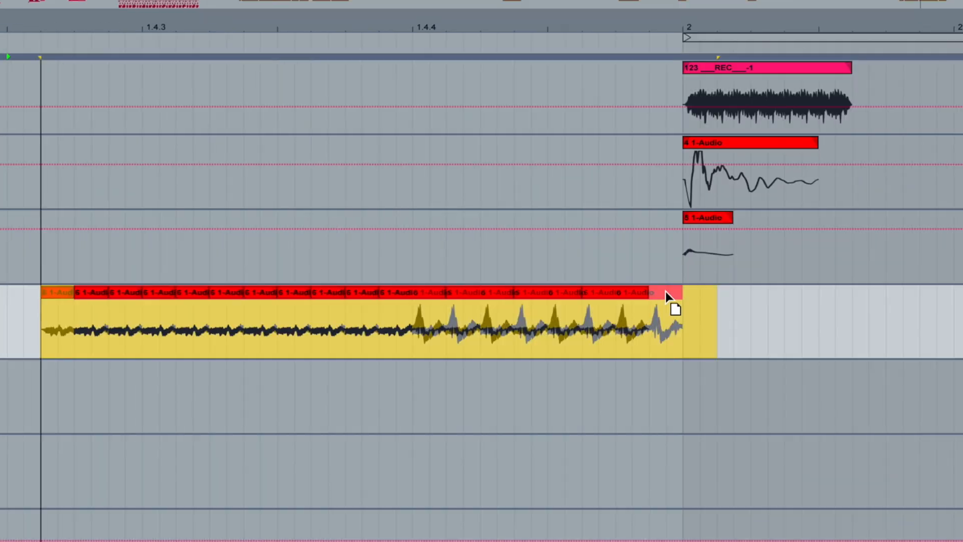
left_click_drag(434, 31, 435, 15)
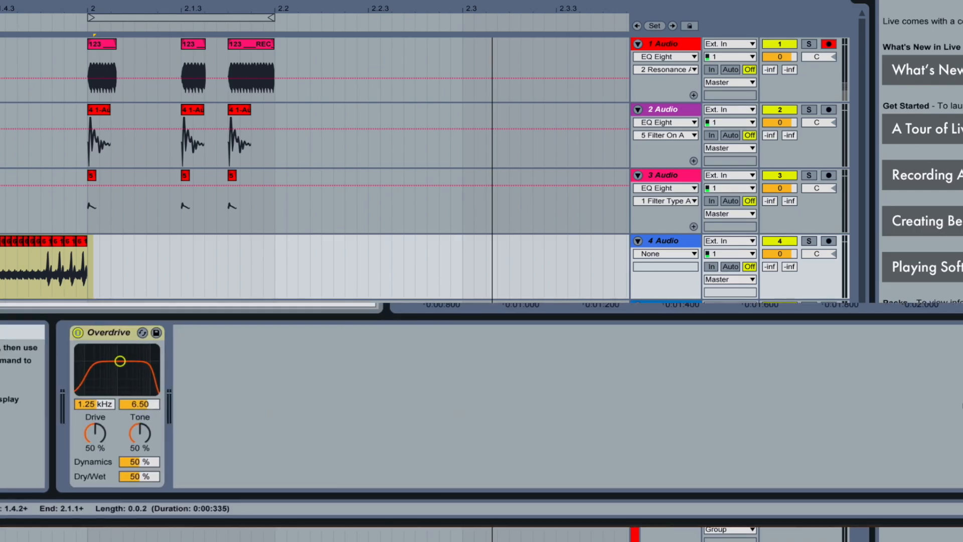
Step: Set the fourth track's Overdrive filter to 485 Hz and 8.82, and add an EQ Eight with band 3 cut and band 2 boosted 6.07 dB at 1.12 kHz
left_click_drag(136, 360, 154, 348)
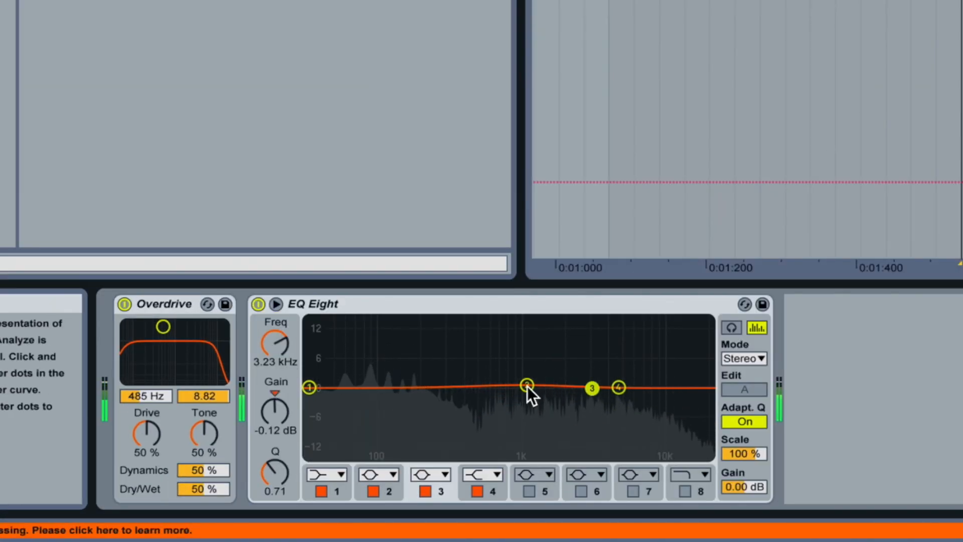
left_click_drag(591, 389, 592, 416)
left_click_drag(524, 384, 522, 349)
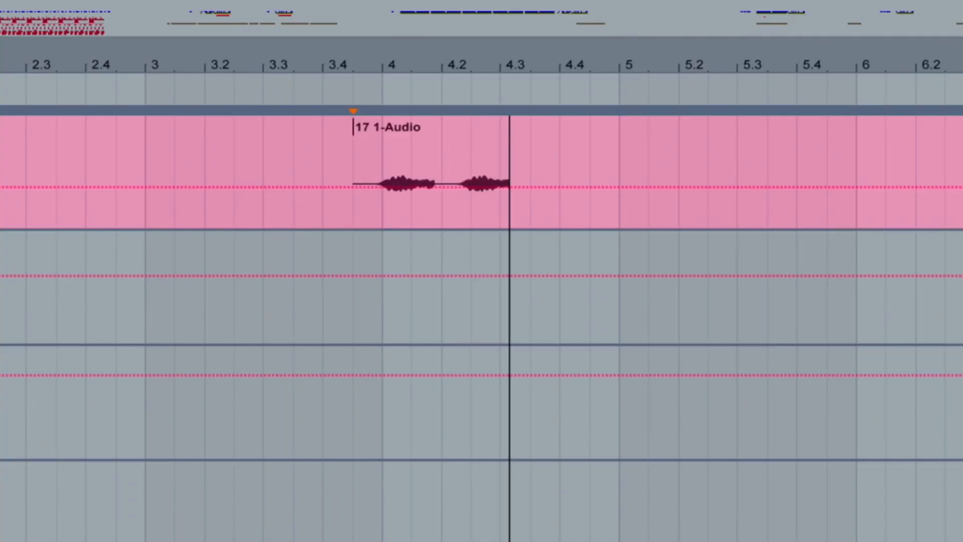
Step: Stop the new recording, place its clip on the fifth track ahead of bar 2, and cut EQ Eight band 3 deeply above 3 kHz
key("space")
left_click(362, 132)
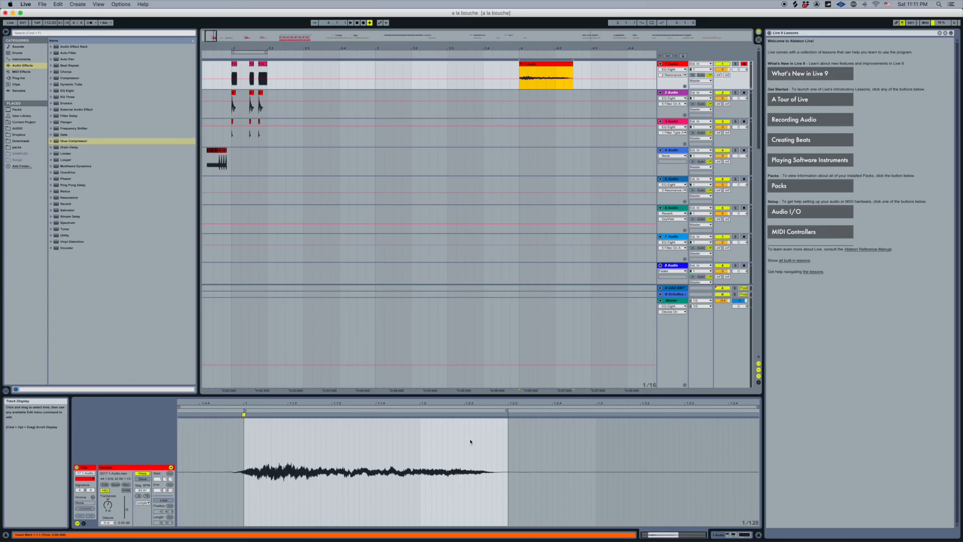
left_click(493, 420)
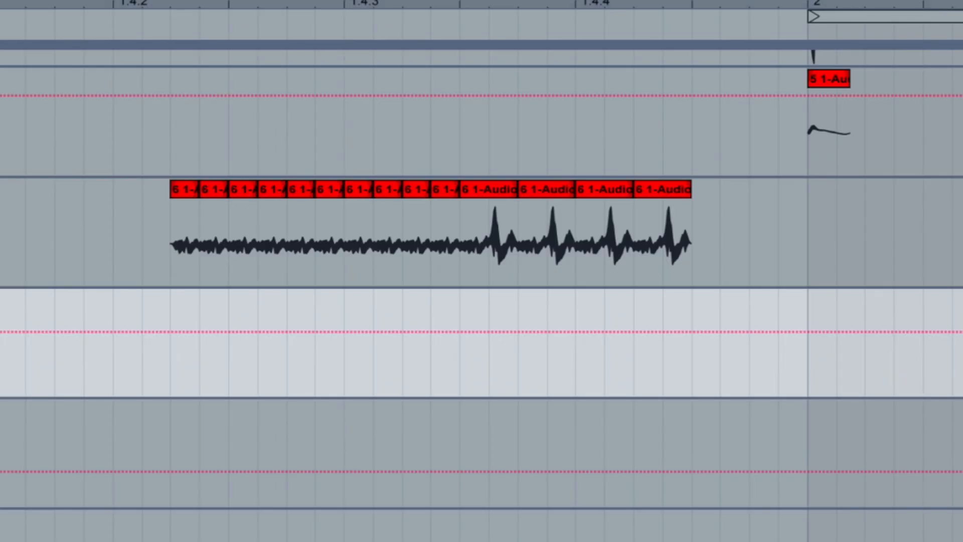
left_click_drag(475, 318, 215, 338)
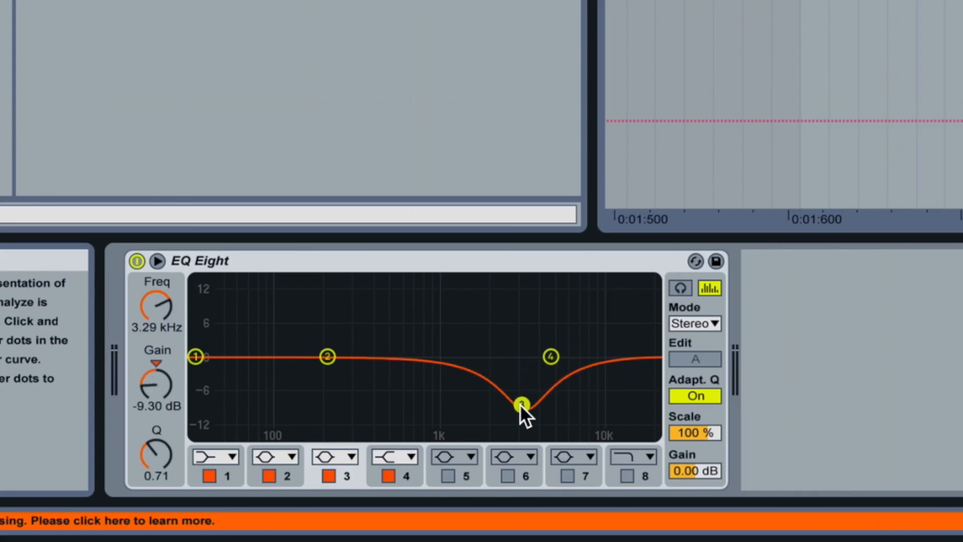
left_click_drag(519, 413, 541, 414)
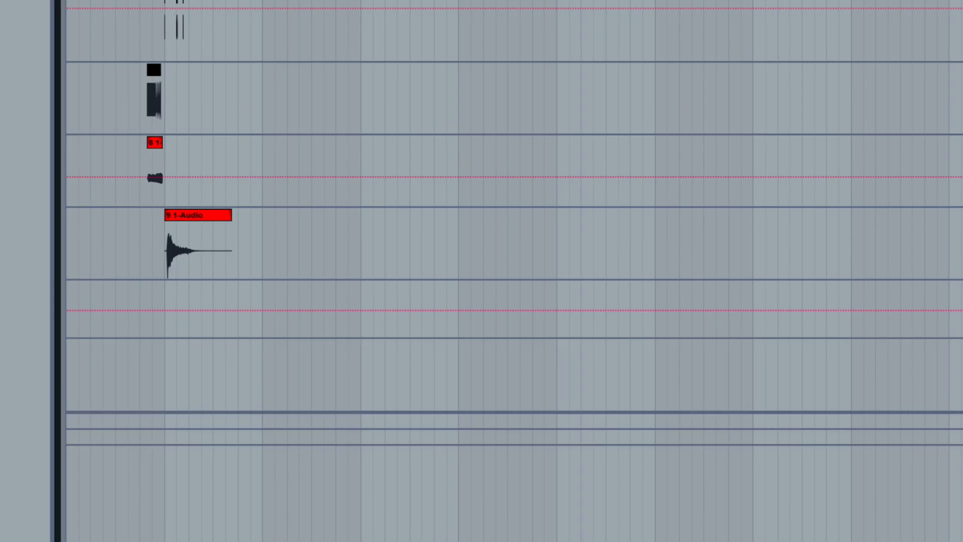
Step: Place the 9 1-Audio clip on the sixth track after the three hits, transpose it by -14 st and adjust its start
left_click_drag(174, 1, 274, 213)
left_click_drag(201, 217, 514, 205)
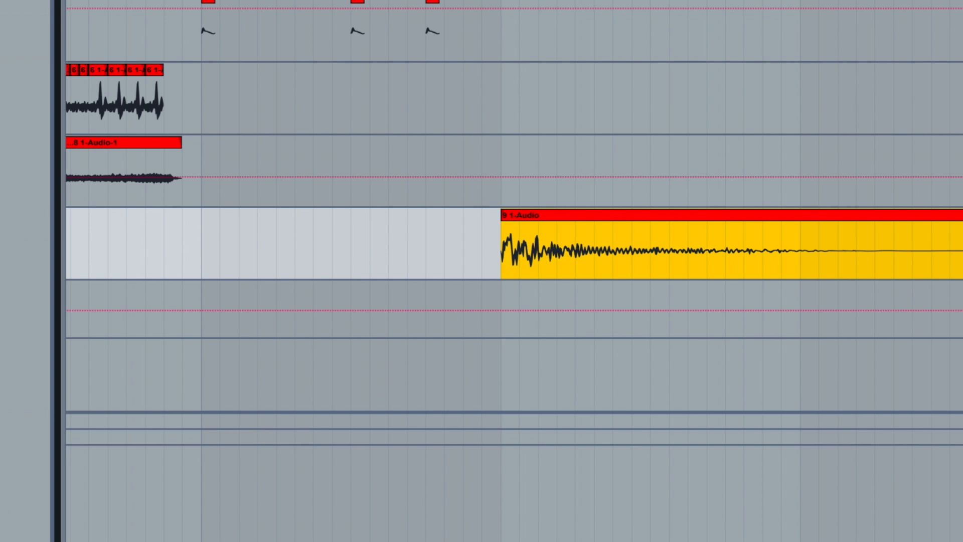
left_click(545, 541)
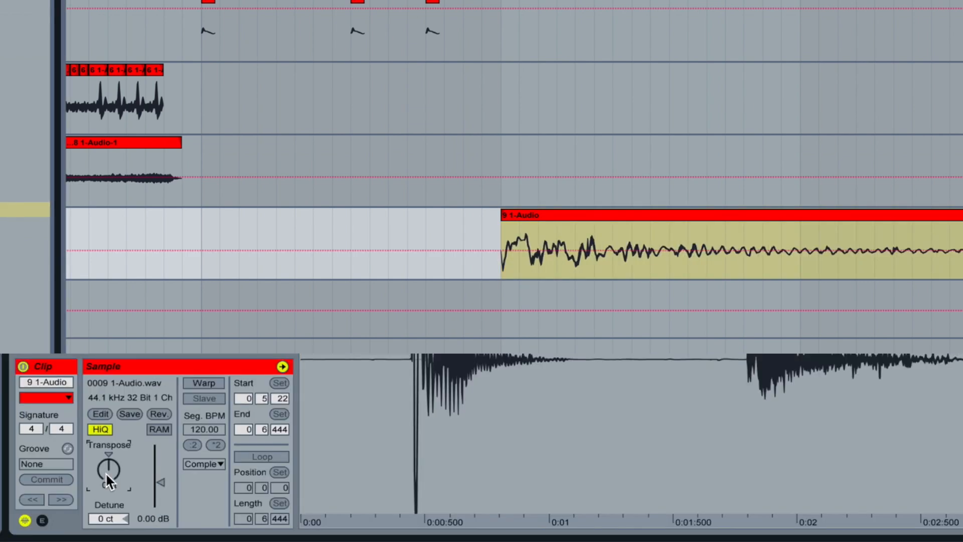
key("space")
left_click_drag(114, 490, 115, 489)
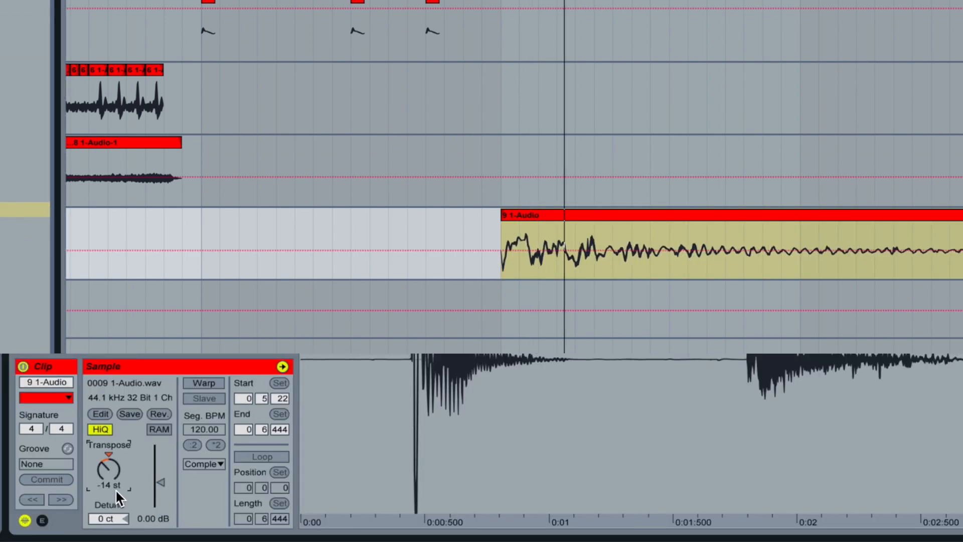
mouse_move(506, 216)
left_mouse_down()
mouse_move(487, 215)
mouse_move(523, 211)
left_mouse_up()
key("space")
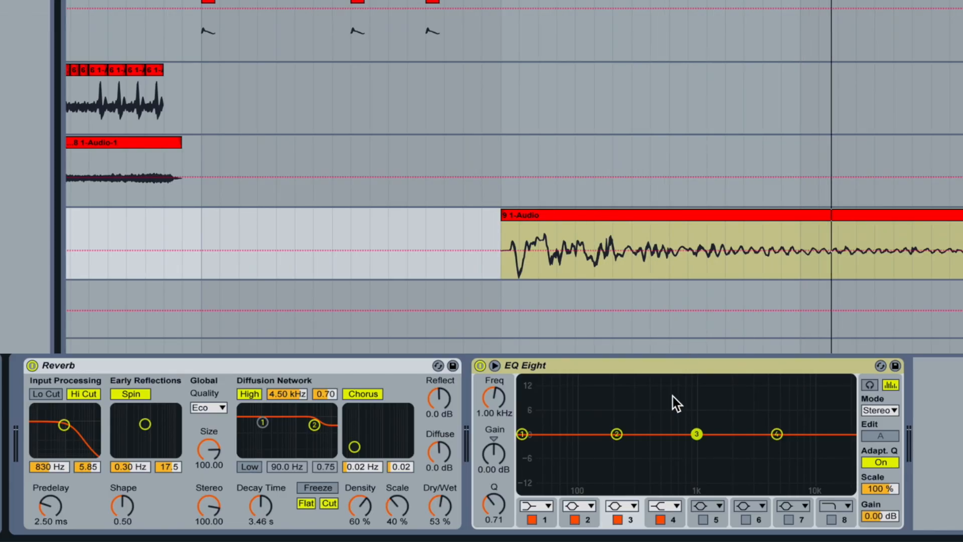
Step: Shape the EQ Eight after the Reverb on the sixth track with band 3 at 12.0 dB and 1.64 kHz and band 1 as a low cut
left_click_drag(697, 434, 721, 392)
left_click_drag(521, 434, 672, 430)
left_click_drag(721, 399, 724, 396)
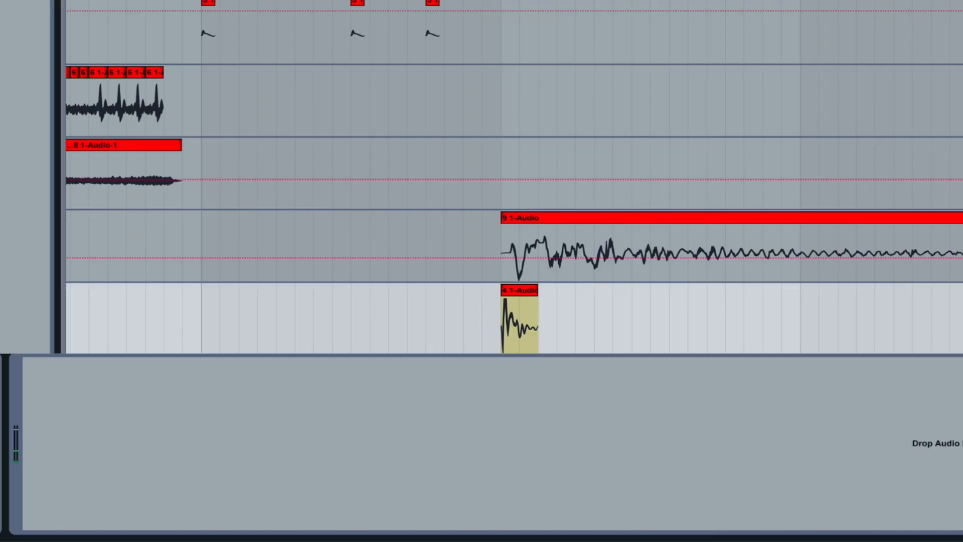
Step: Add a Glue Compressor, Overdrive, EQ Eight and Reverb to the seventh track, with a reverb decay of 3.16 s and 55 % wet
key("Return")
left_click_drag(25, 51, 84, 232)
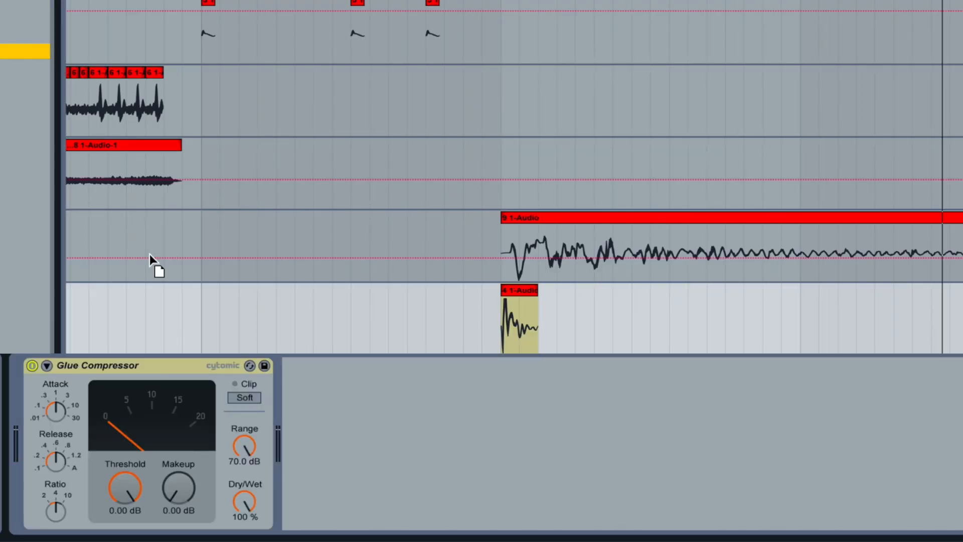
left_click_drag(498, 393, 508, 406)
left_click_drag(25, 130, 479, 431)
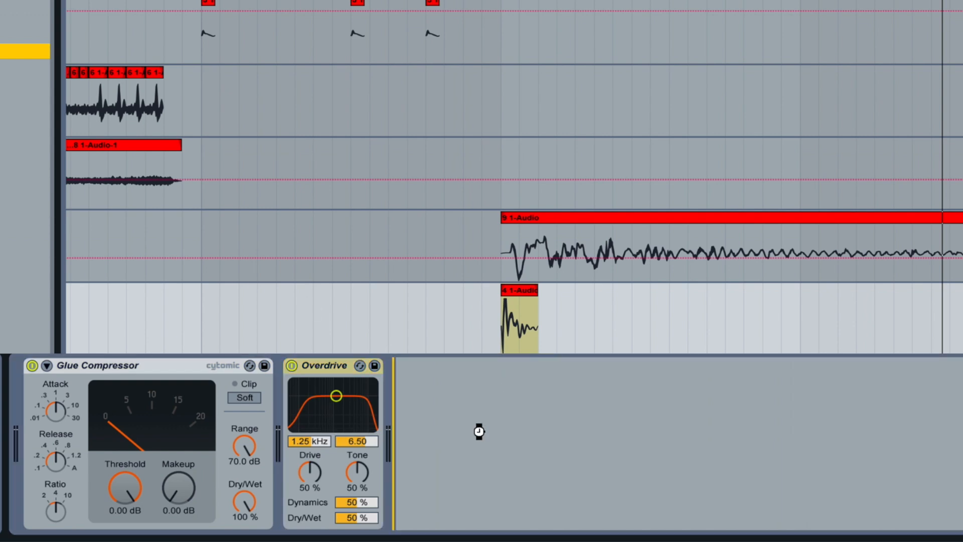
left_click_drag(690, 486, 676, 484)
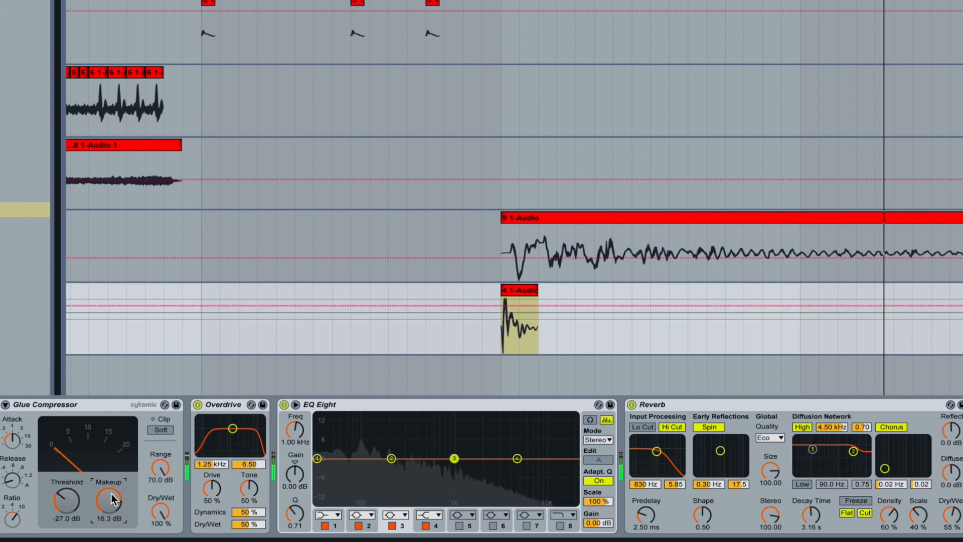
Step: Set the seventh track's compressor makeup to 15.6 dB and boost EQ band 3 by 9.79 dB at 1.94 kHz, with band 2 raised just above it
left_click_drag(108, 500, 112, 501)
left_click_drag(454, 458, 460, 456)
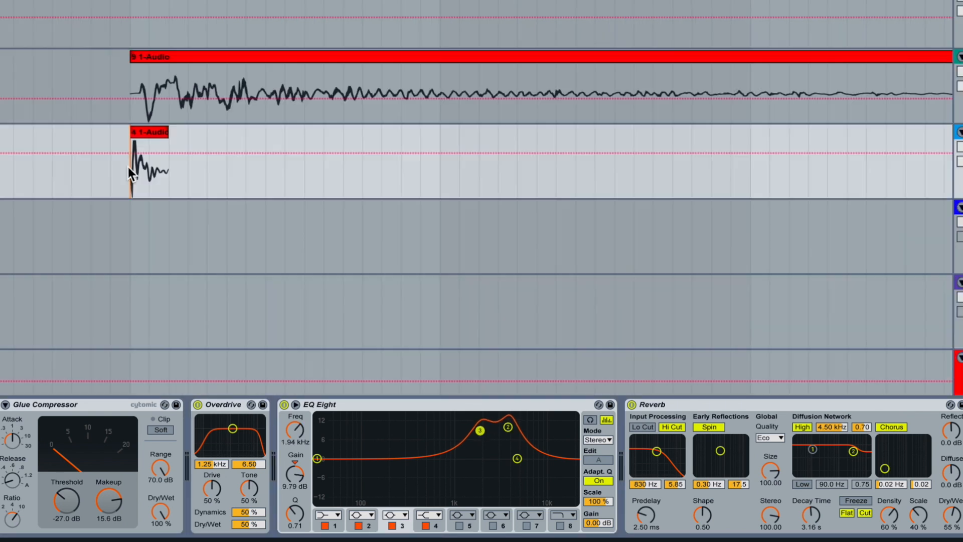
key("space")
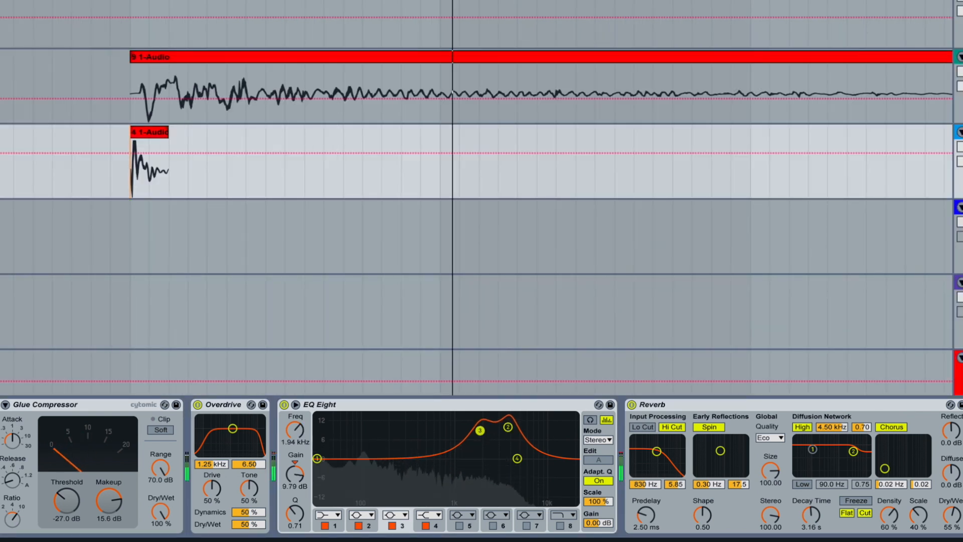
Step: Lower EQ band 2 slightly on the seventh track, and enable band 5 with a 9.30 dB boost at 347 Hz
left_click(508, 428)
left_click(460, 526)
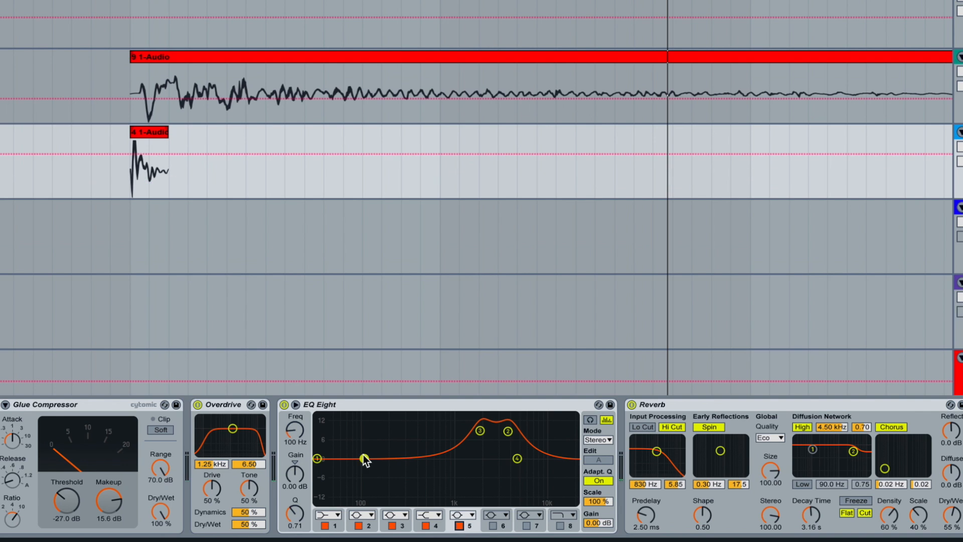
left_click_drag(421, 426, 411, 429)
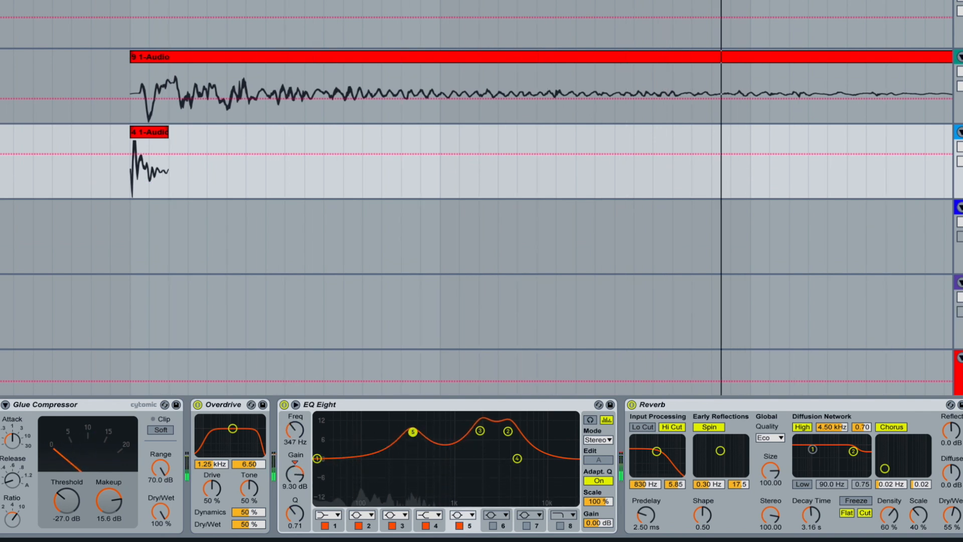
Step: Set the sixth track's Reverb dry/wet to 42 %
left_click(53, 98)
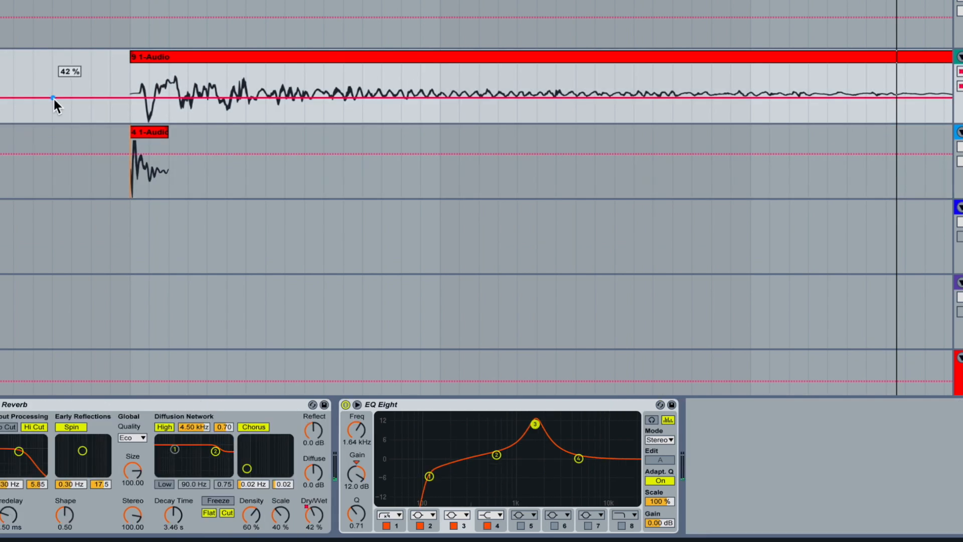
key("minus")
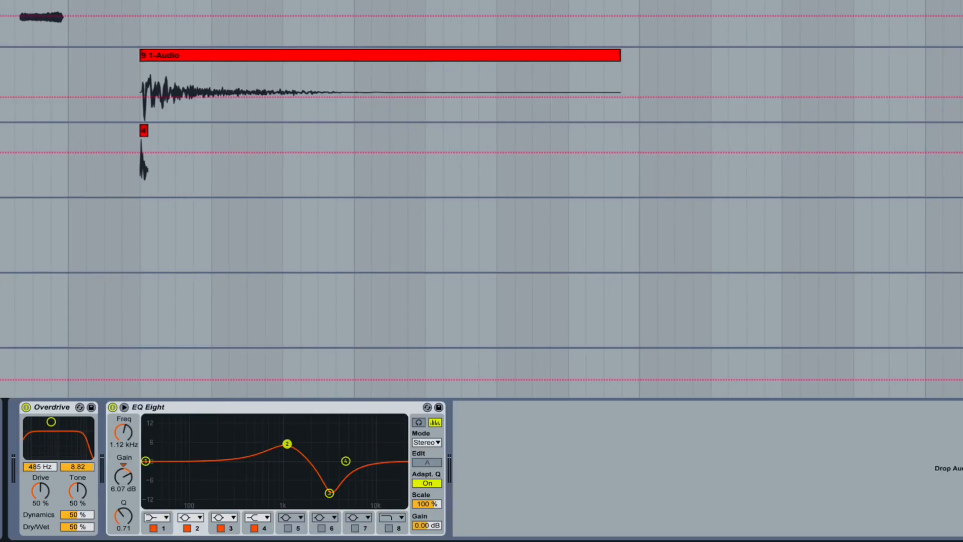
Step: Place the 10 1-Audio clip on the eighth track starting at the tail hit, and turn off Warp to transpose it down
left_click_drag(296, 223, 170, 230)
left_click(155, 420)
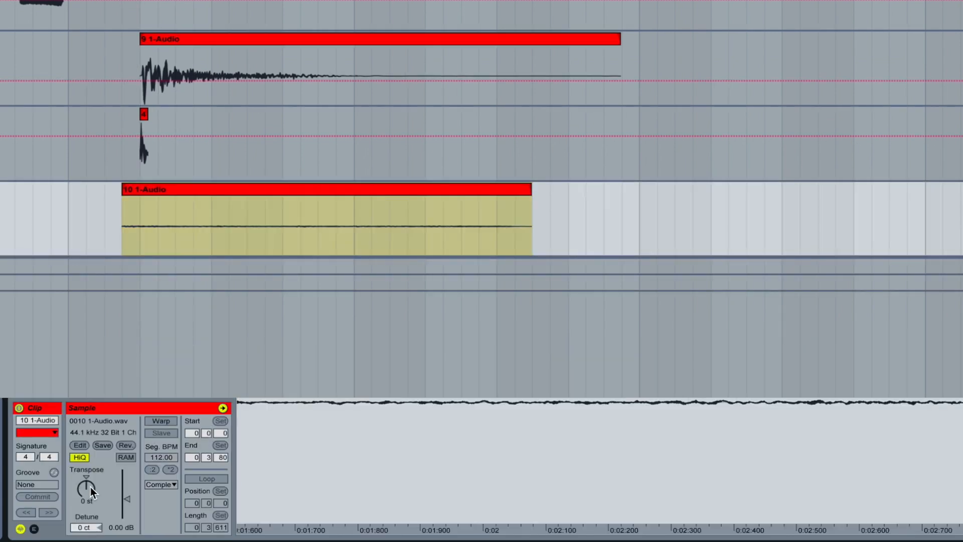
left_click_drag(86, 485, 92, 480)
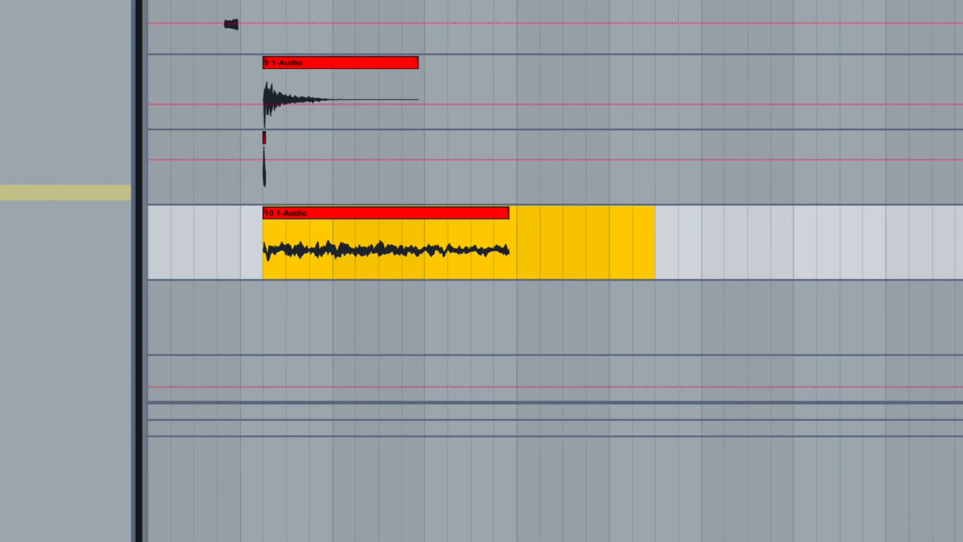
key("space")
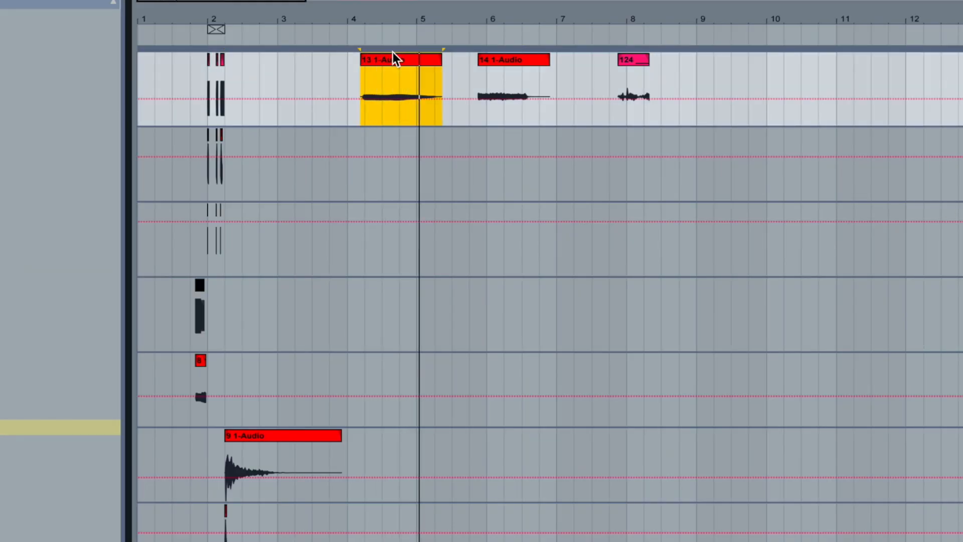
Step: Move the 13 1-Audio clip from the first track to the ninth, aligned with the start of the tail hit
left_click_drag(386, 70, 446, 371)
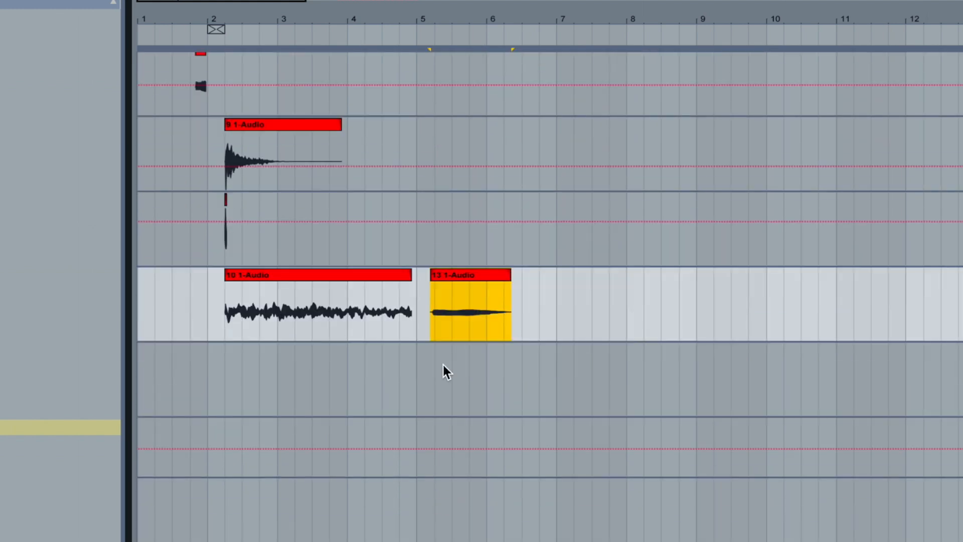
left_click_drag(452, 264, 267, 351)
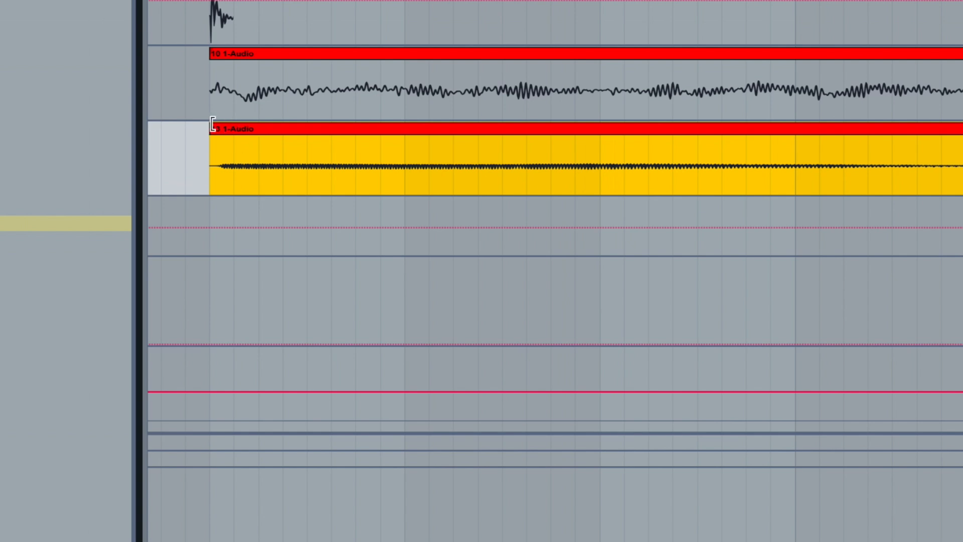
Step: Transpose the 13 1-Audio clip to -18 st with 15.8 dB gain, and compress its sound by moving the end warp marker earlier
double_click(221, 151)
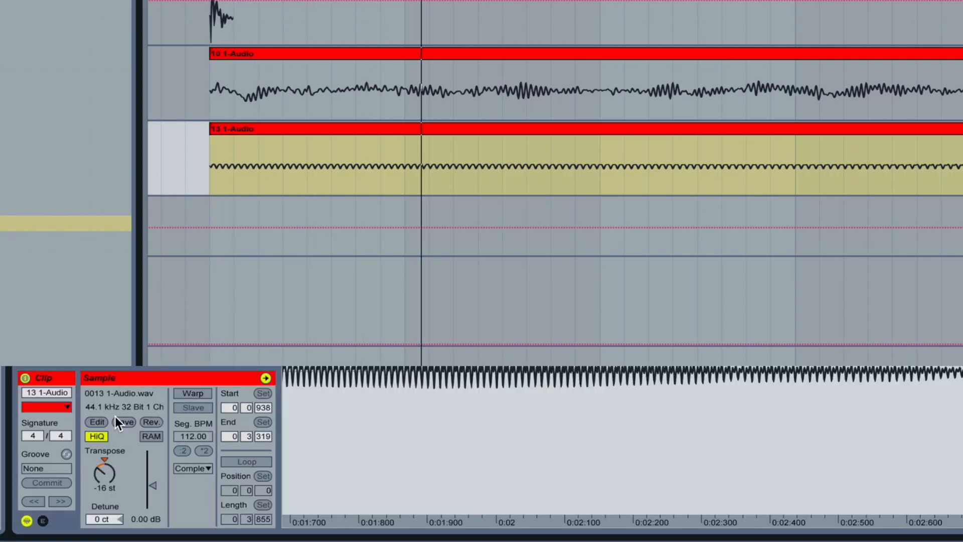
left_click_drag(113, 466, 113, 473)
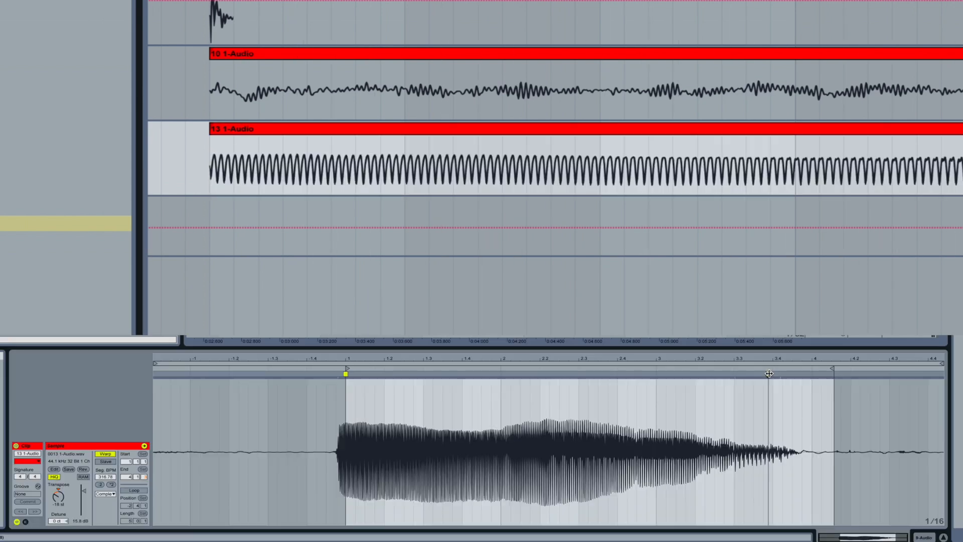
left_click_drag(769, 375, 565, 386)
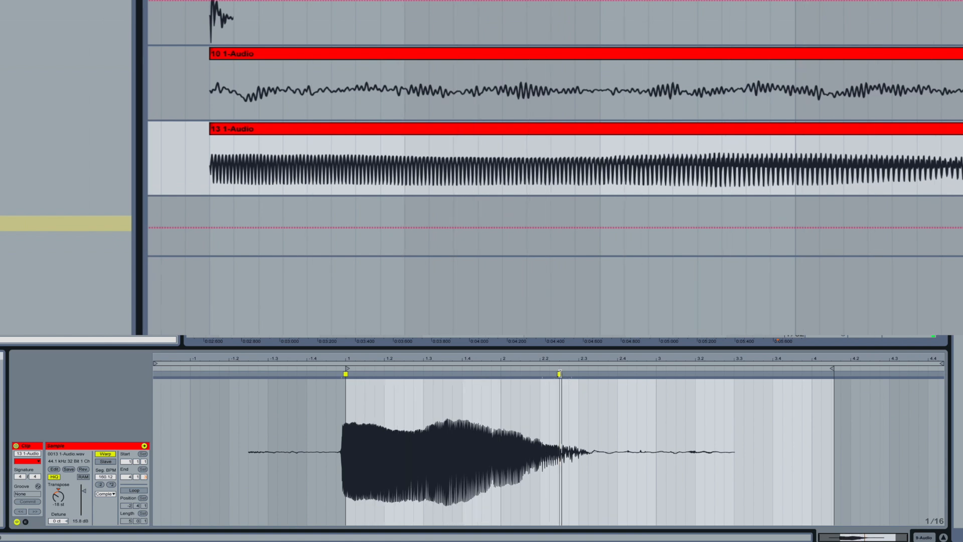
left_click_drag(558, 374, 459, 379)
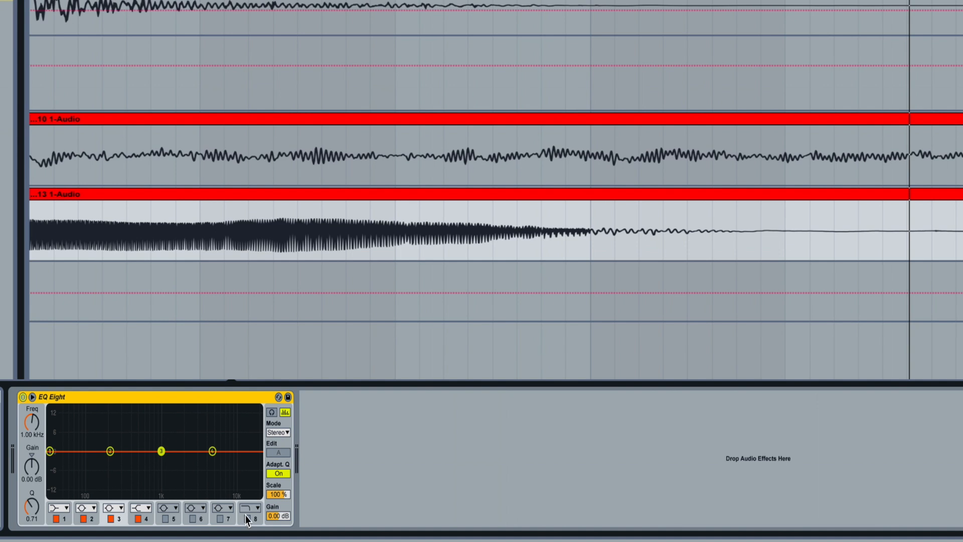
Step: In the ninth track's EQ Eight, cut the highs strongly with band 4 and set band 2 to -3.35 dB at 201 Hz
key("space")
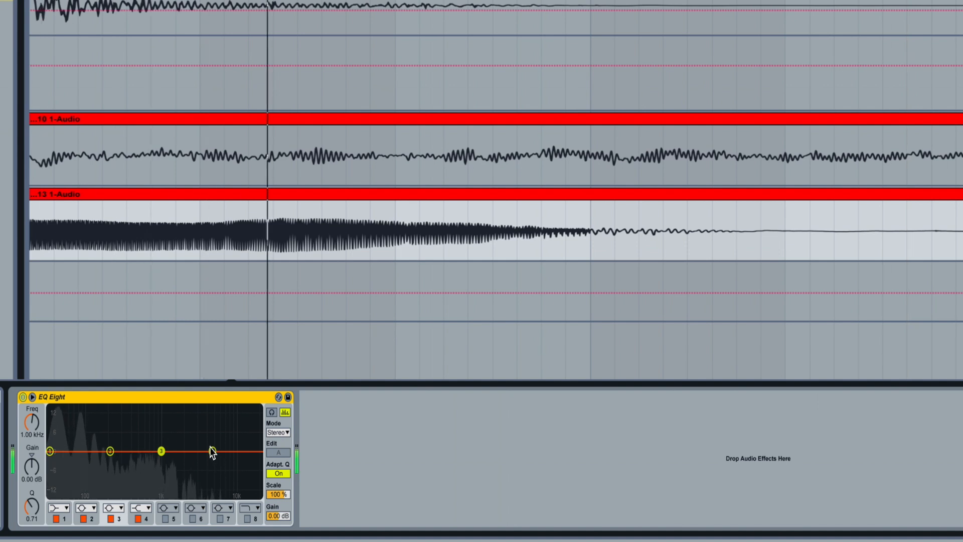
left_click_drag(210, 447, 127, 483)
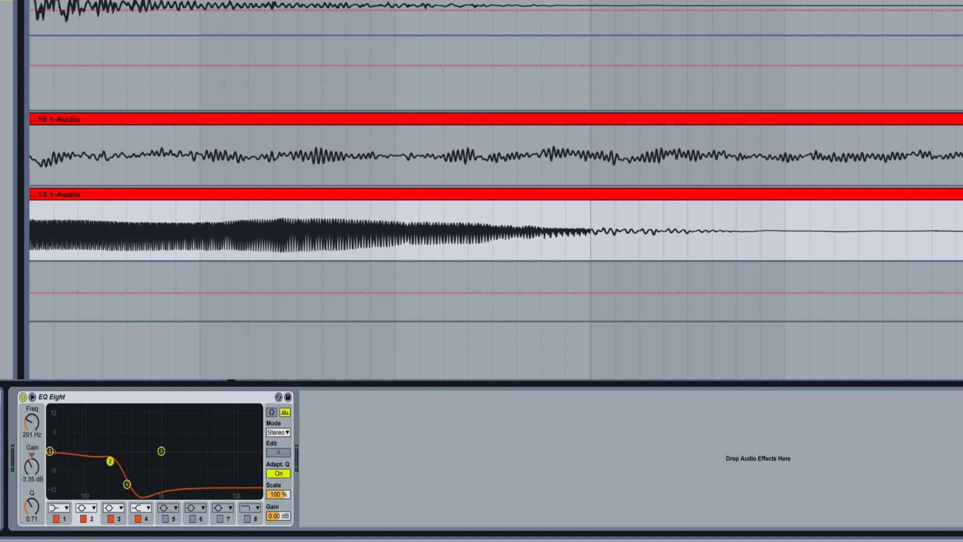
Step: Trim the end of the 10 1-Audio clip on the eighth track and shape a long curved fade-out
key("minus")
left_click(832, 123)
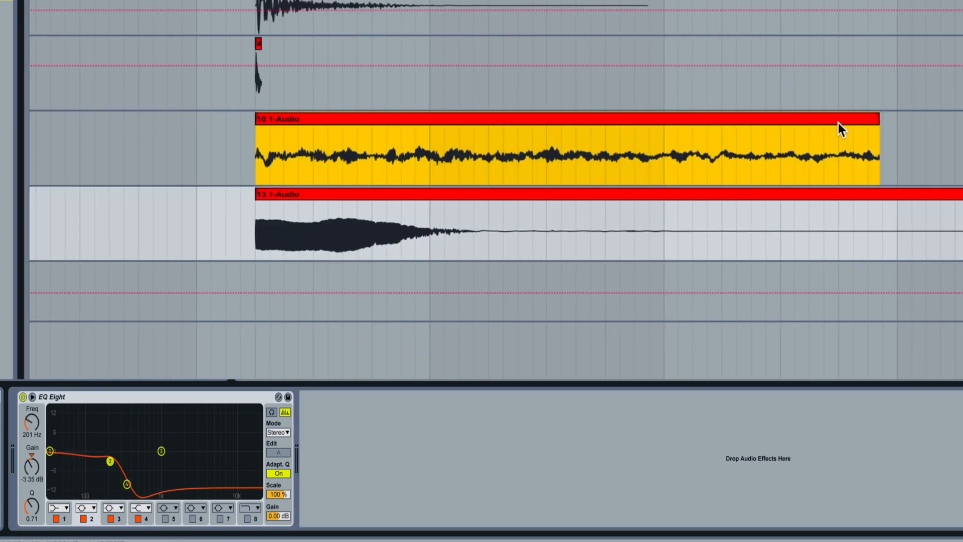
left_click_drag(880, 119, 464, 133)
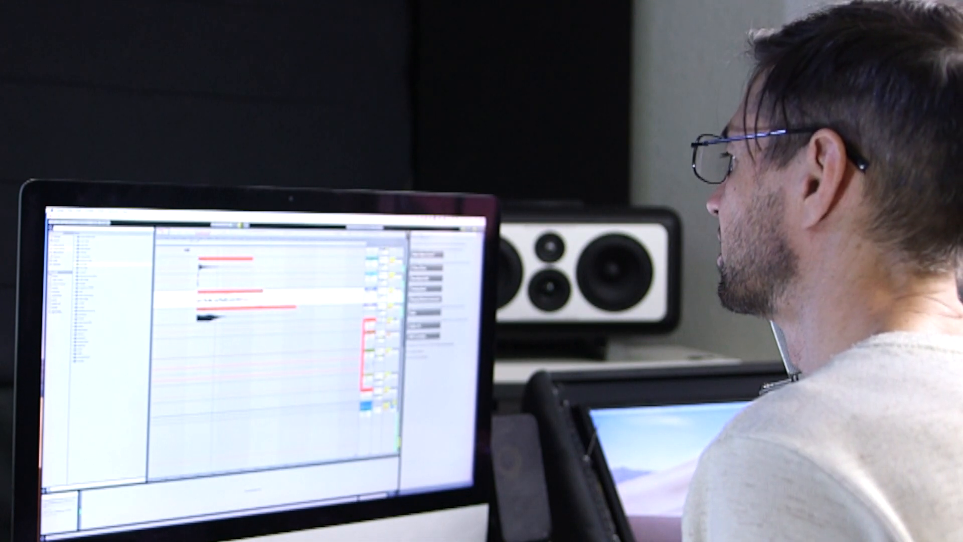
Step: Move the 14 1-Audio clip to the tenth track at the tail hit, transposed to -6 st with 12.8 dB gain
scroll(276, 326, "up", 5)
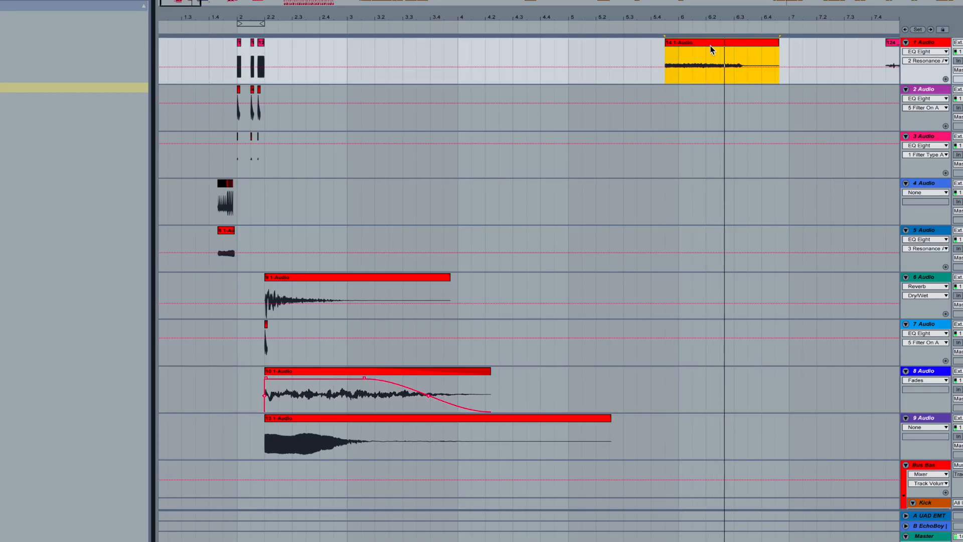
left_click_drag(710, 46, 351, 400)
double_click(298, 300)
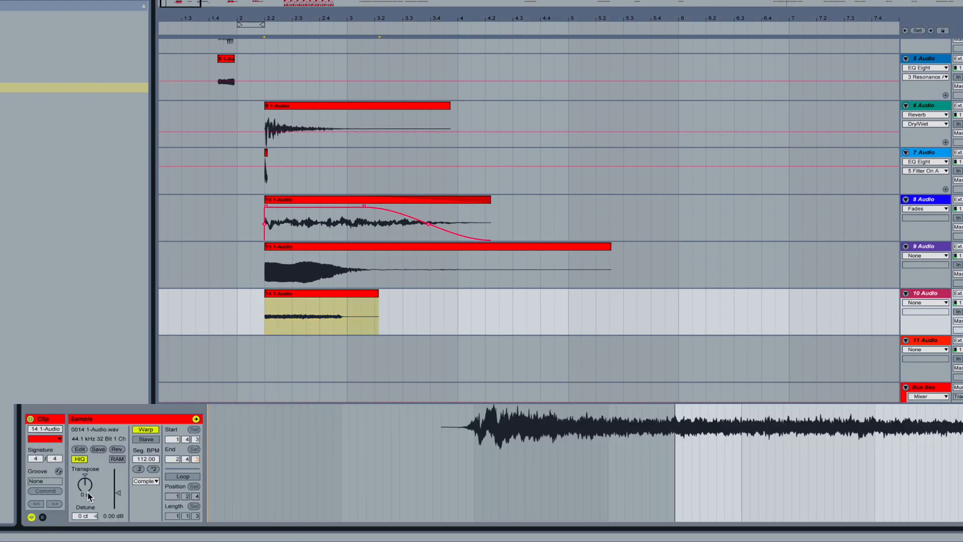
left_click_drag(116, 498, 116, 481)
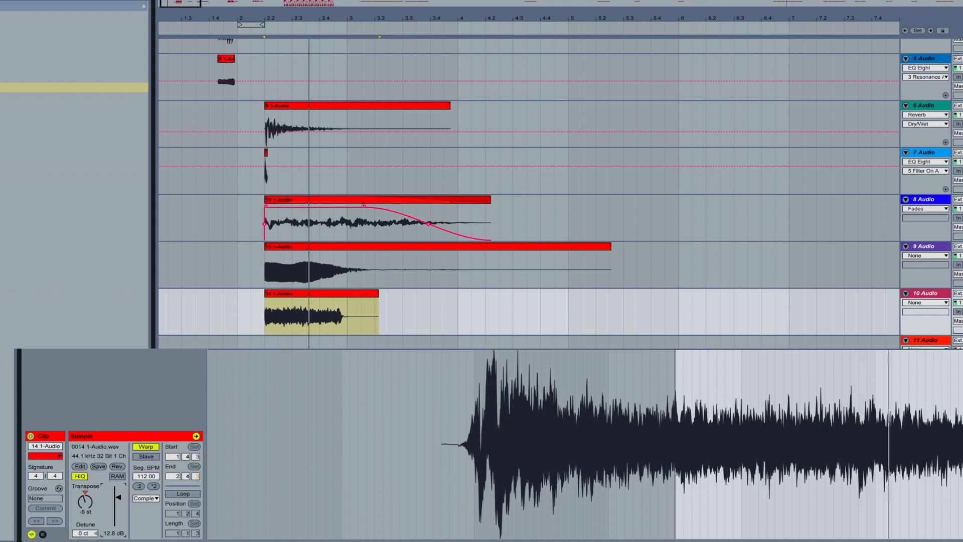
Step: Automate the tenth track's volume to drop to a lower level shortly after the 14 1-Audio clip begins
left_click(962, 302)
left_click(275, 304)
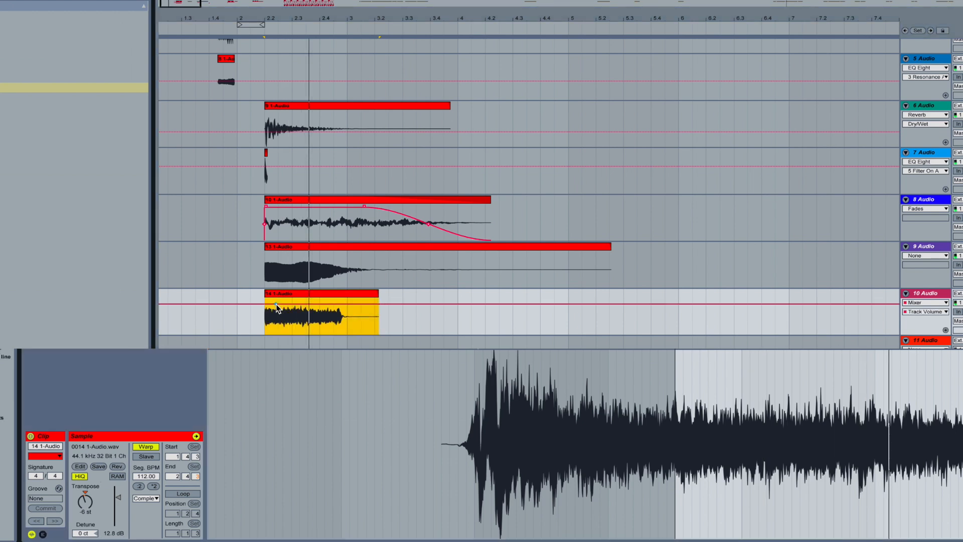
left_click_drag(297, 304, 302, 321)
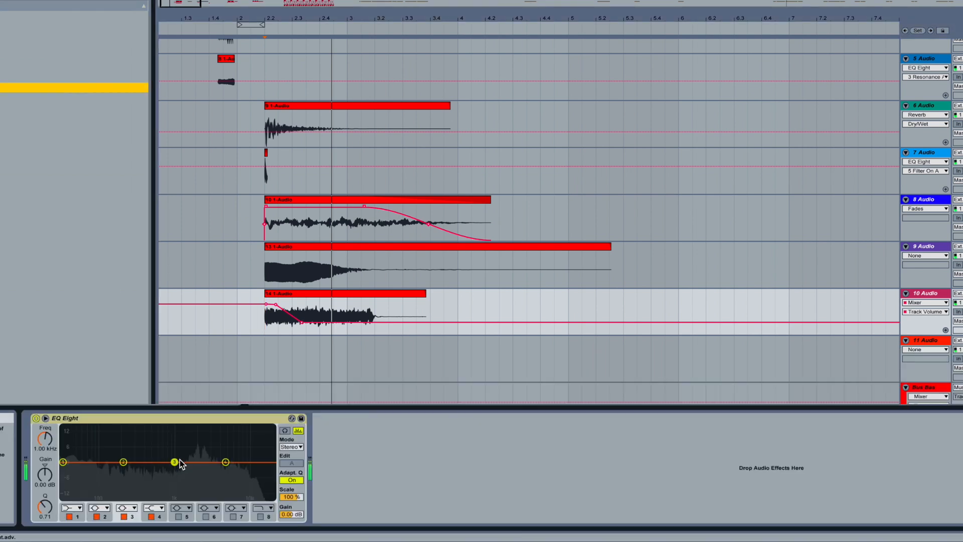
Step: In the tenth track's EQ Eight, cut band 3 just above 2 kHz and boost band 2 by 10.3 dB at 805 Hz with Q 0.33
left_click_drag(178, 459, 203, 441)
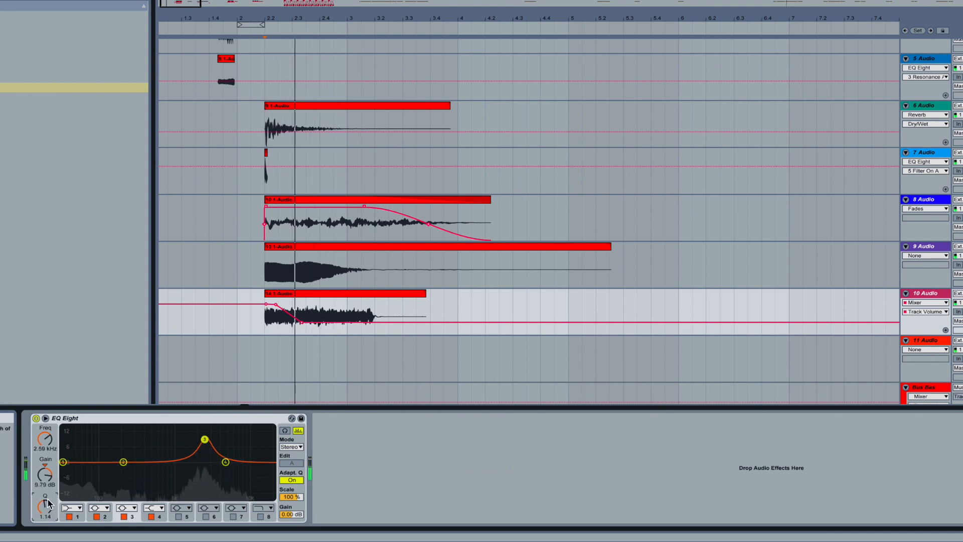
scroll(204, 440, "up", 5)
left_click_drag(205, 441, 201, 480)
left_click_drag(124, 462, 172, 439)
left_click_drag(44, 505, 44, 518)
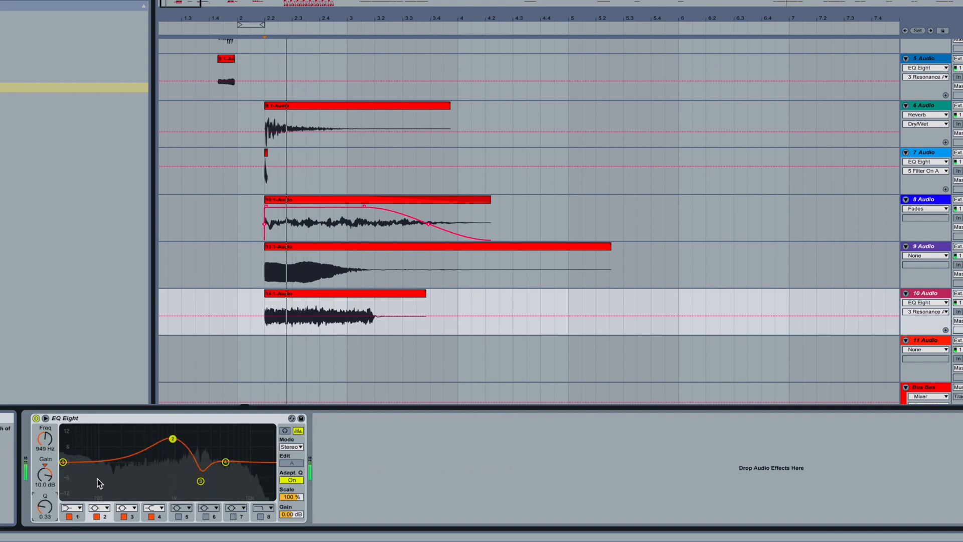
left_click_drag(172, 439, 167, 439)
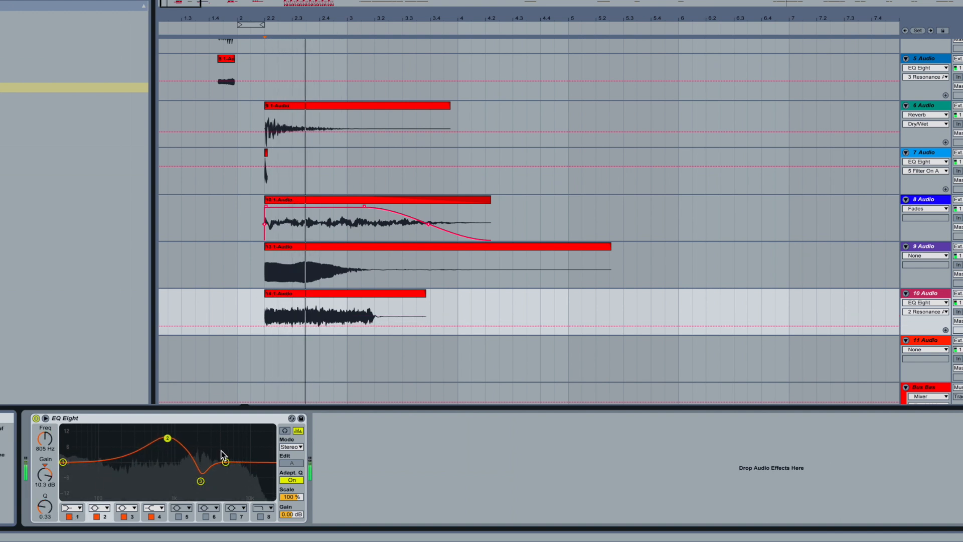
Step: Enable band 8 as a steep high-cut at 9.67 kHz with Q 0.82 on the tenth track, and raise band 4
left_click(261, 516)
left_click_drag(267, 461, 251, 468)
left_click(261, 509)
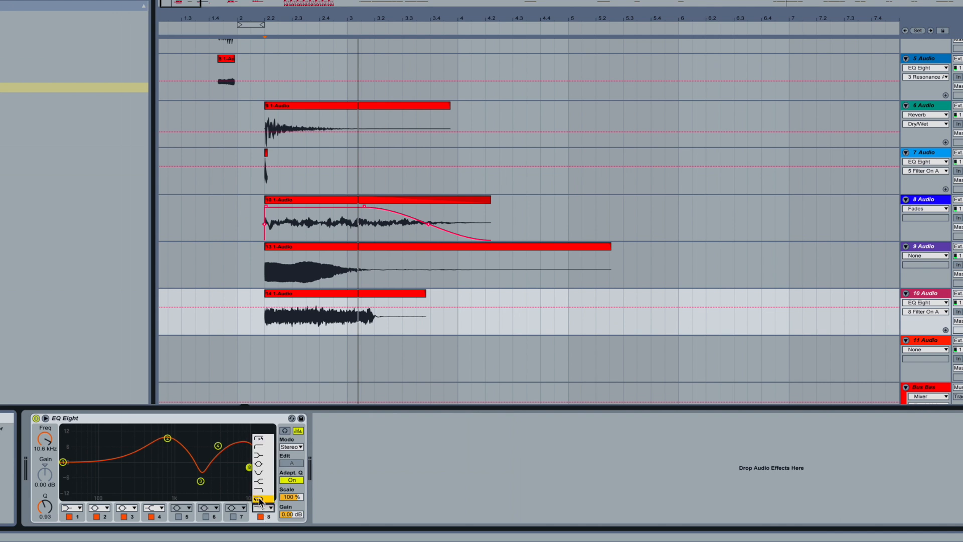
left_click(259, 499)
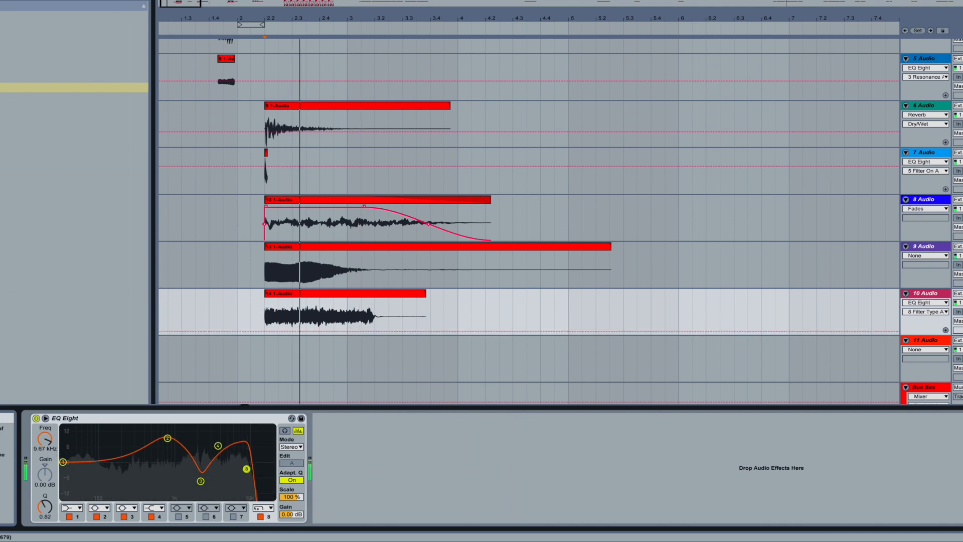
Step: Trim the silent end of the 14 1-Audio clip on the tenth track and give it a long curved fade-out
scroll(225, 234, "left", 3)
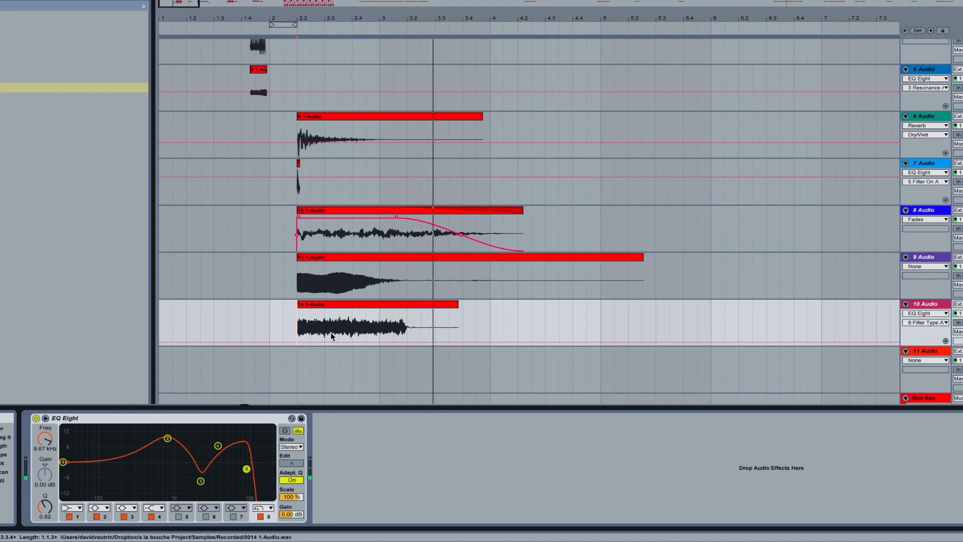
key("ctrl+alt+l")
key("space")
left_click(438, 307)
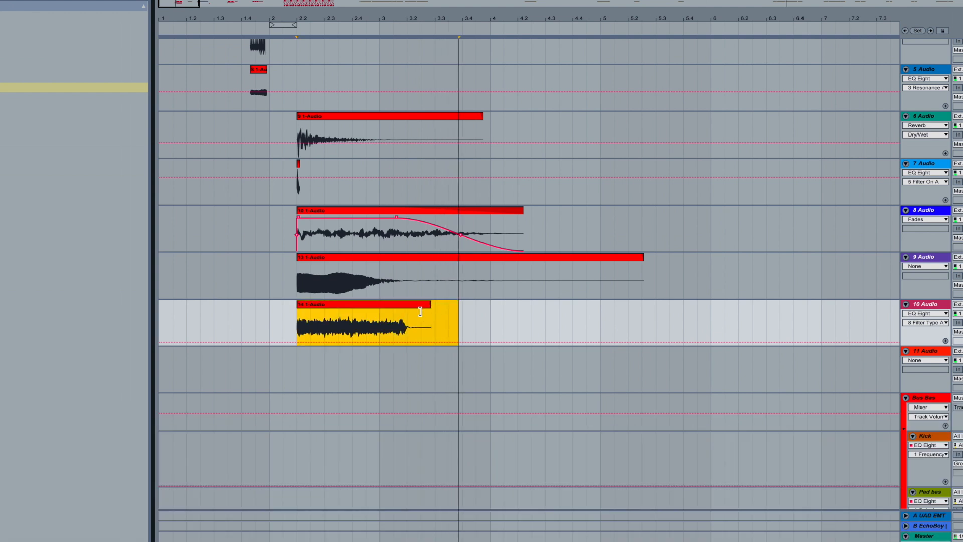
left_click_drag(415, 313, 337, 312)
key("space")
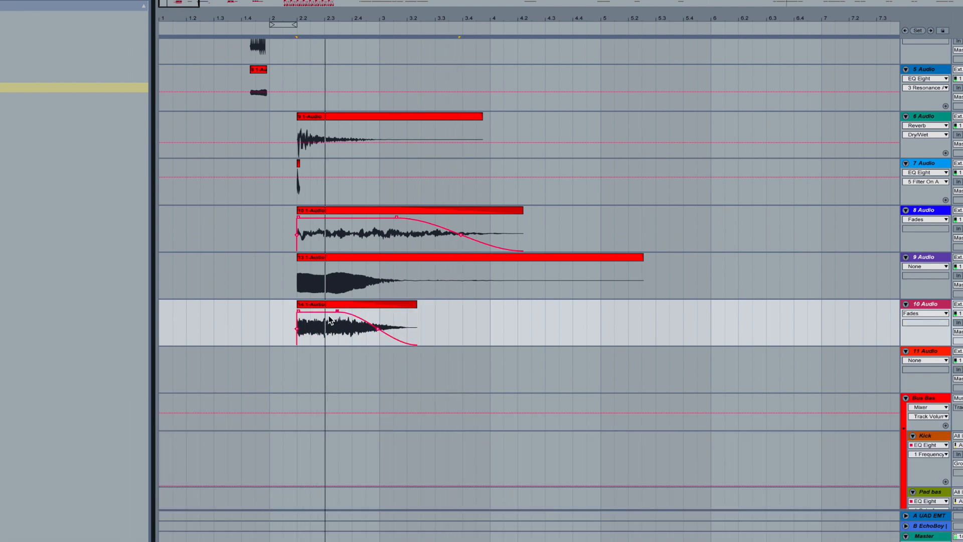
Step: Change the transposition of the 15 1-Audio clip
scroll(265, 190, "up", 3)
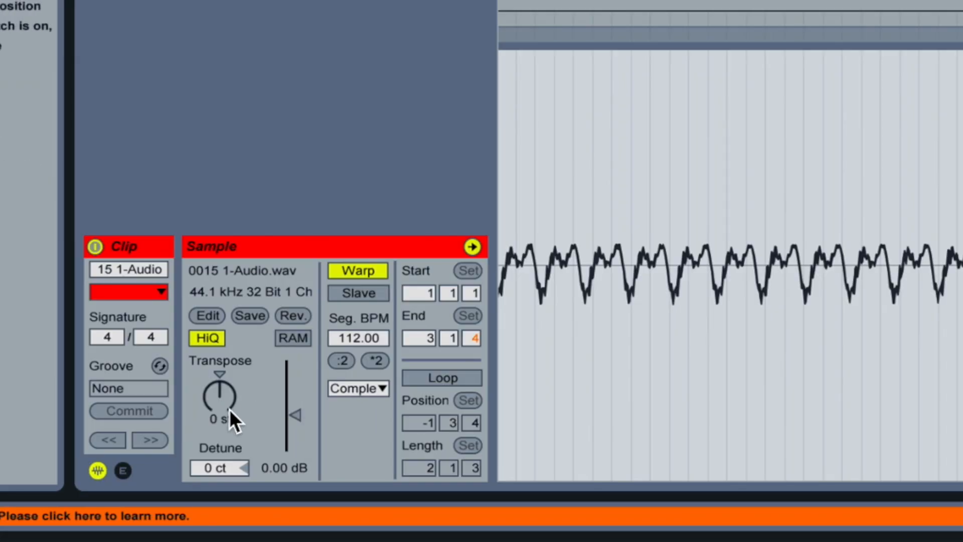
left_click_drag(234, 410, 230, 372)
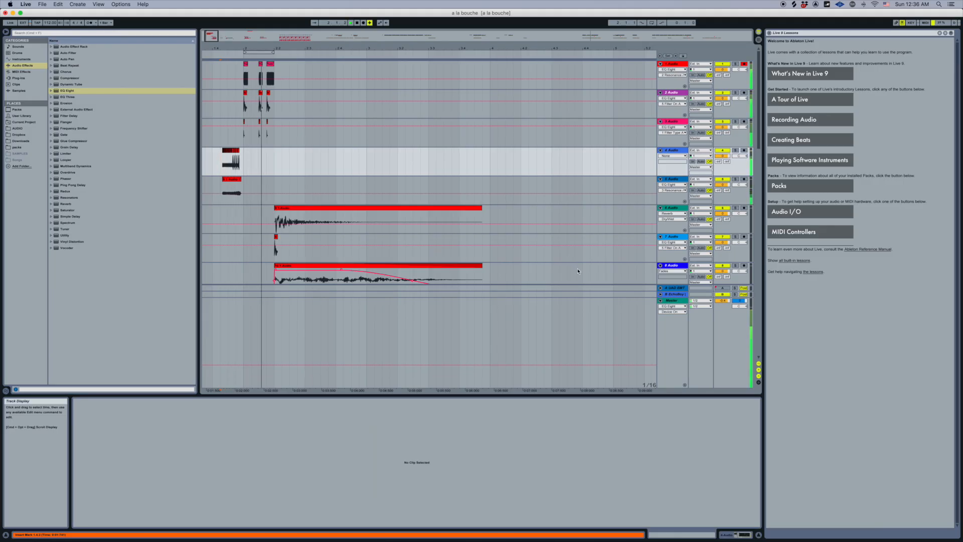
scroll(577, 271, "down", 5)
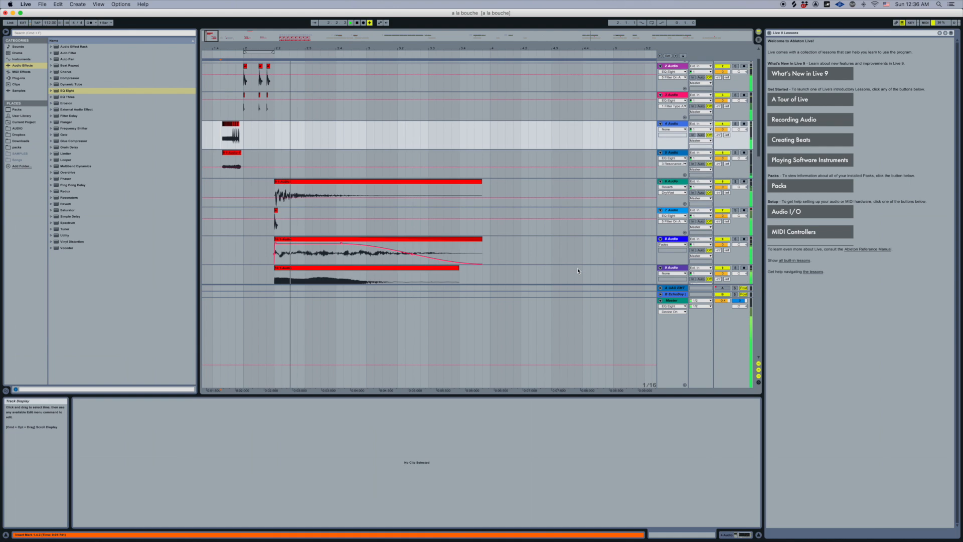